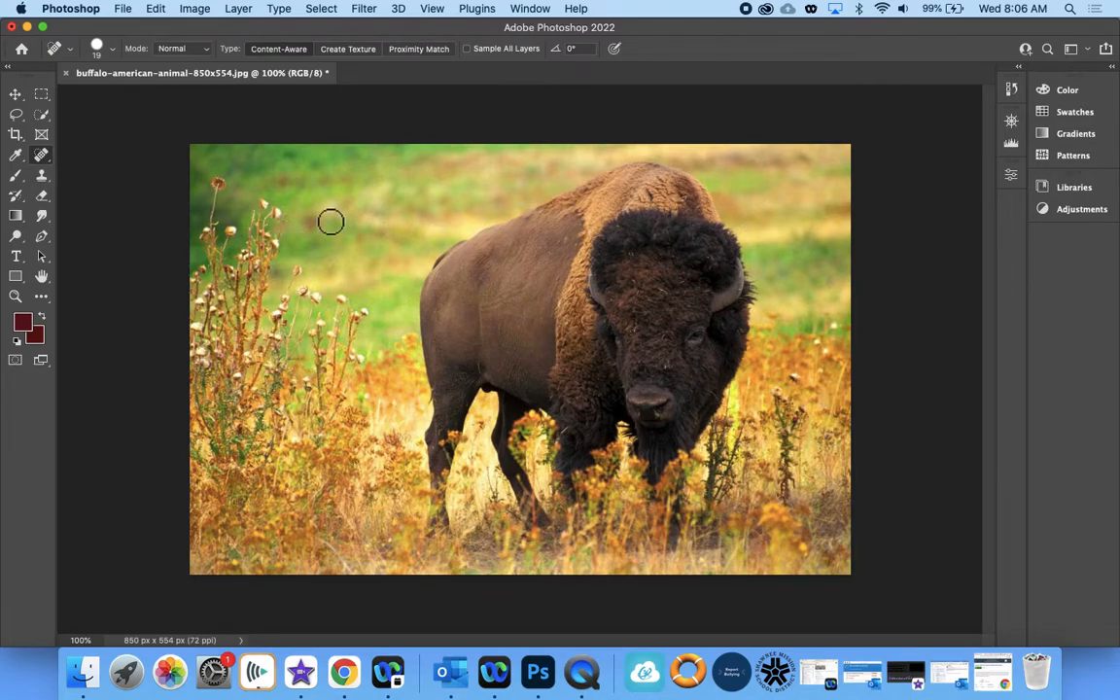
Brighten the bison photo and fine-tune its contrast with a Brightness/Contrast adjustment.
click(198, 12)
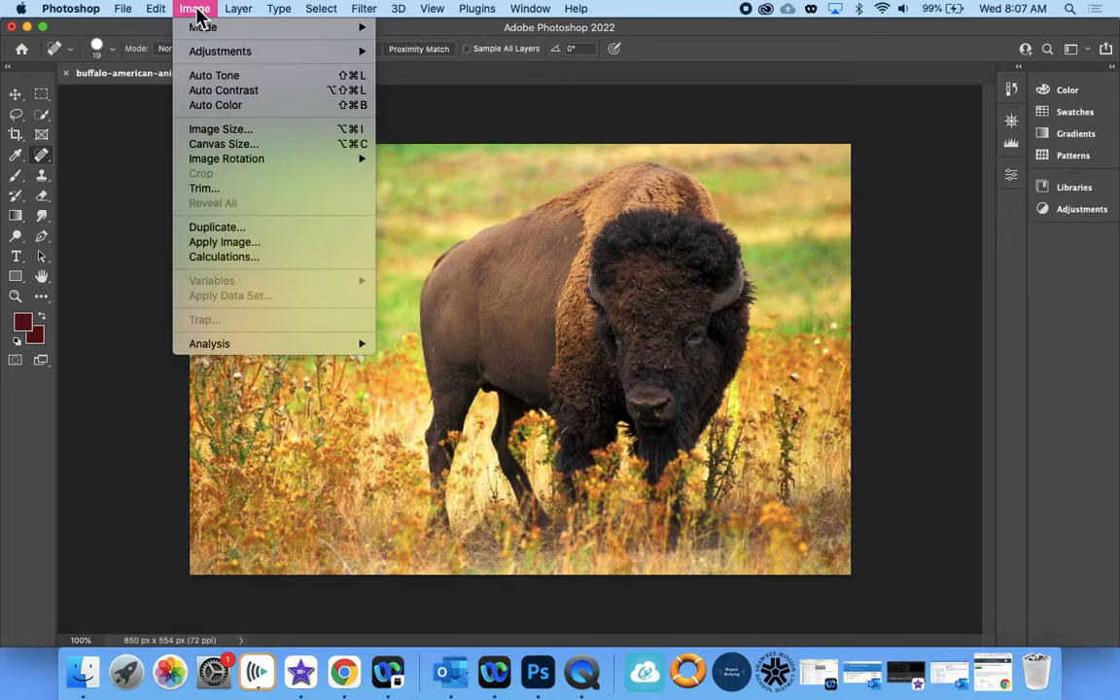
mouse_move(212, 56)
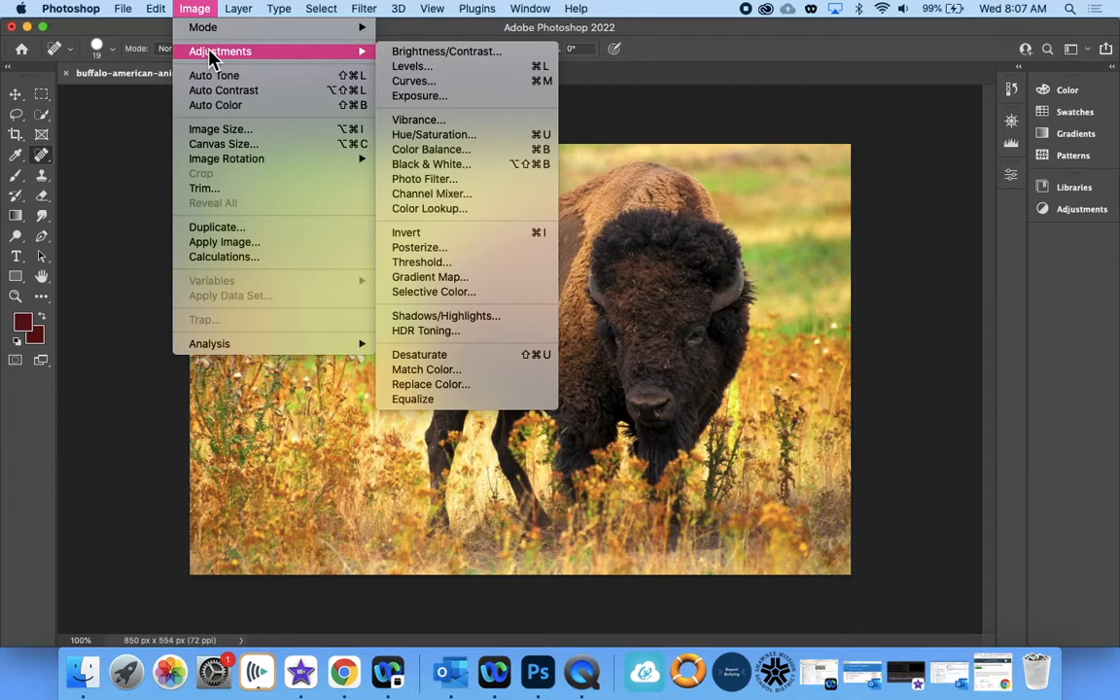
click(435, 56)
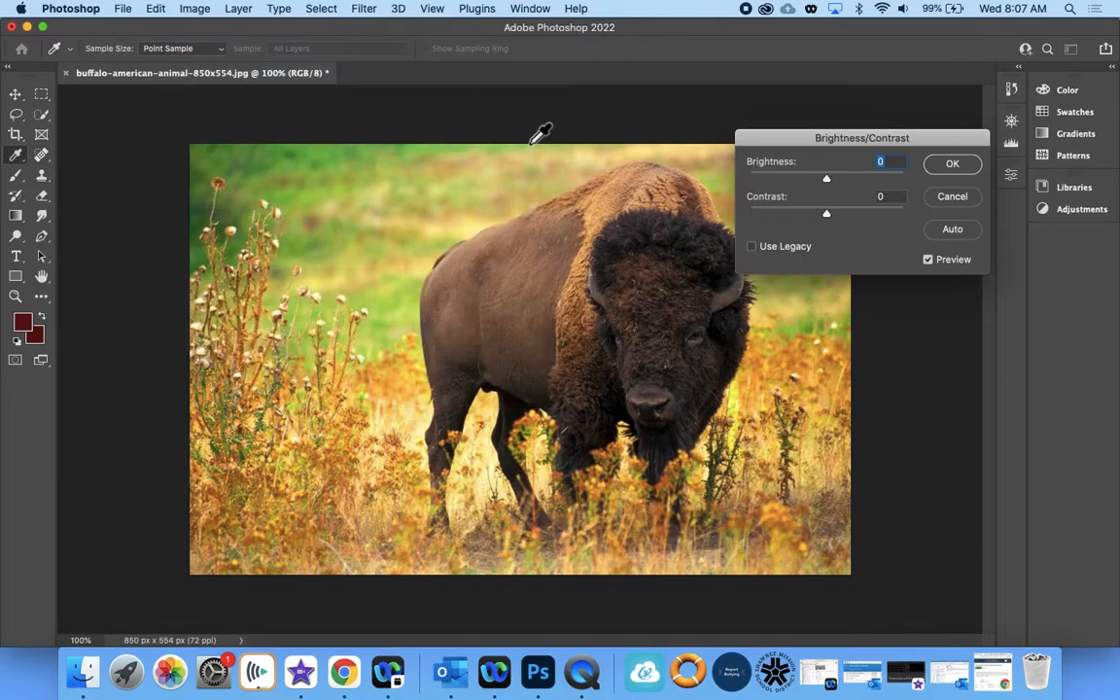
drag(825, 181, 817, 214)
click(951, 166)
key(j)
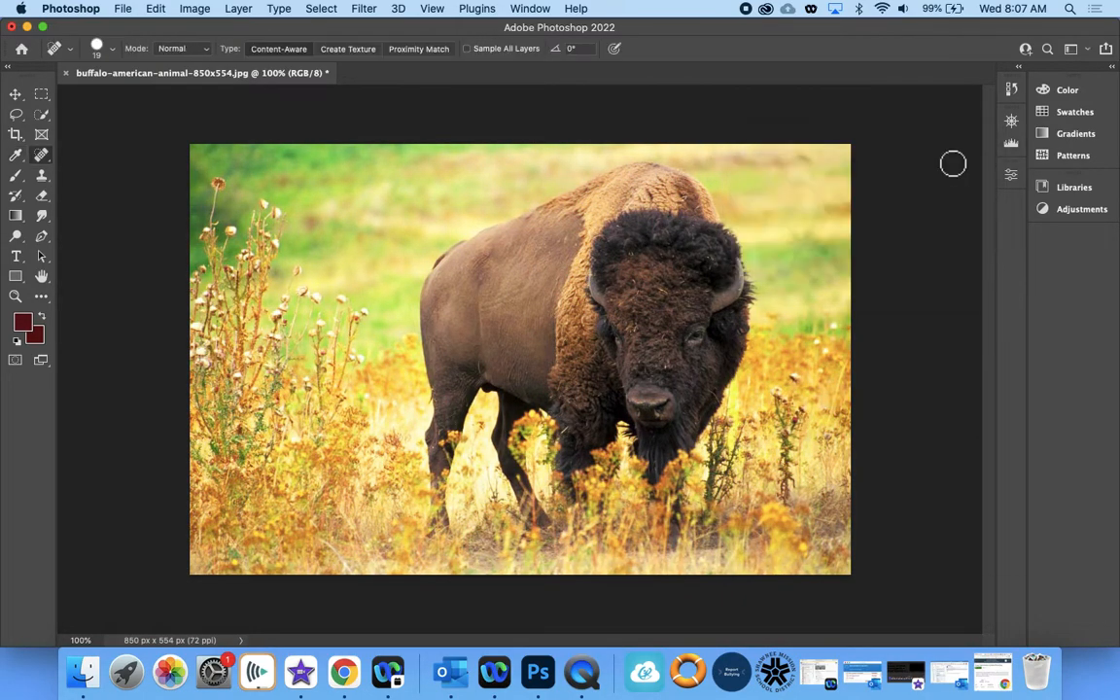
Start a Vibrance adjustment on the photo and raise the vibrance to +45.
click(194, 12)
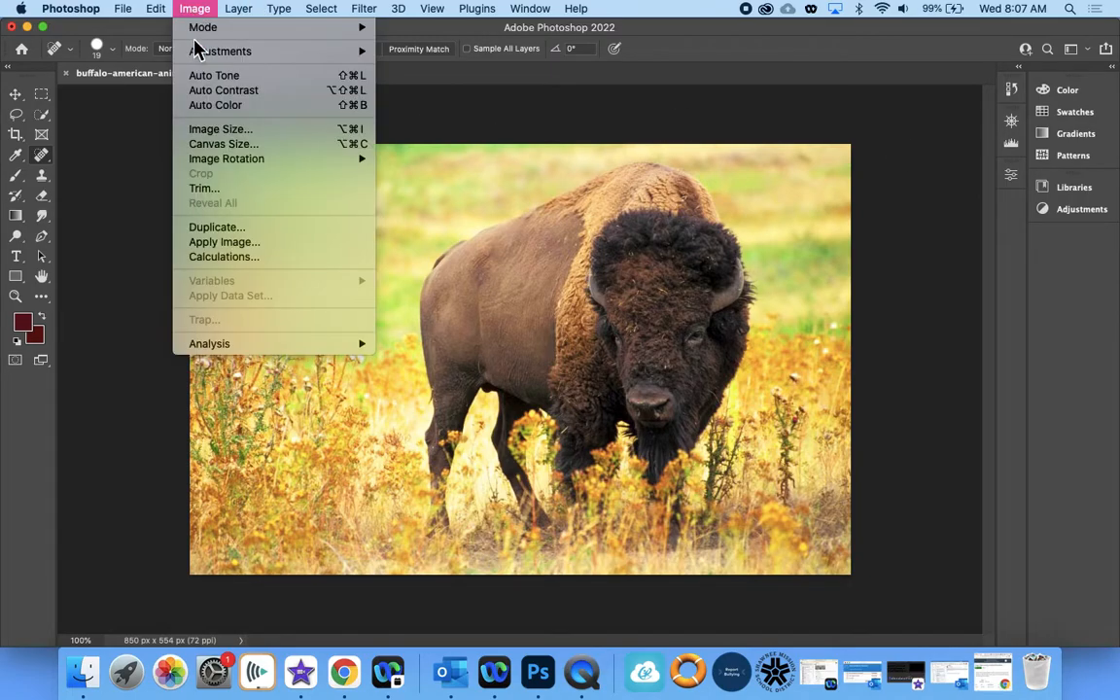
mouse_move(340, 51)
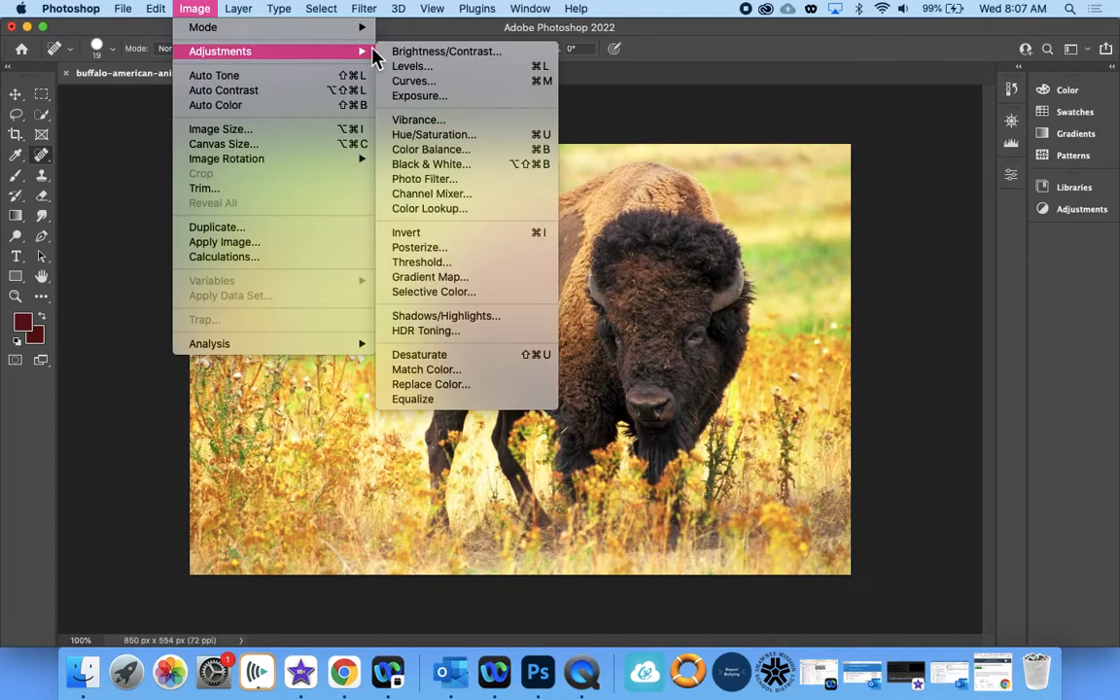
click(425, 119)
drag(700, 165, 802, 141)
drag(790, 188, 844, 187)
drag(774, 197, 823, 187)
Set the Vibrance adjustment's saturation to +28 and apply it to the photo.
drag(791, 229, 703, 232)
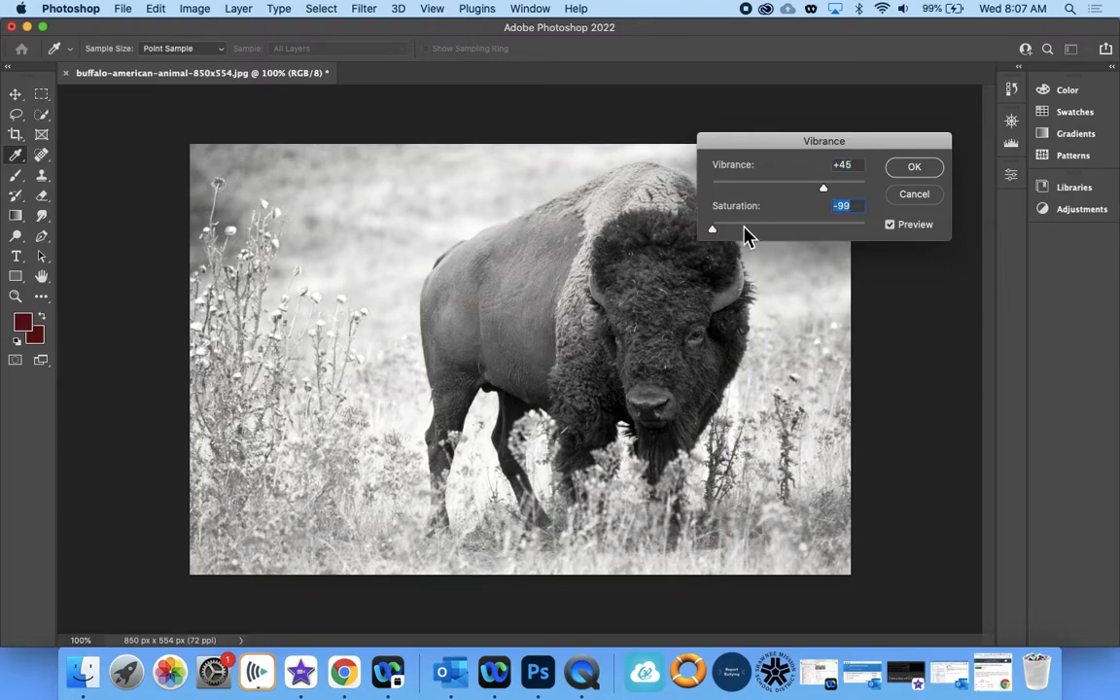
click(788, 229)
drag(788, 230, 713, 231)
drag(711, 231, 811, 229)
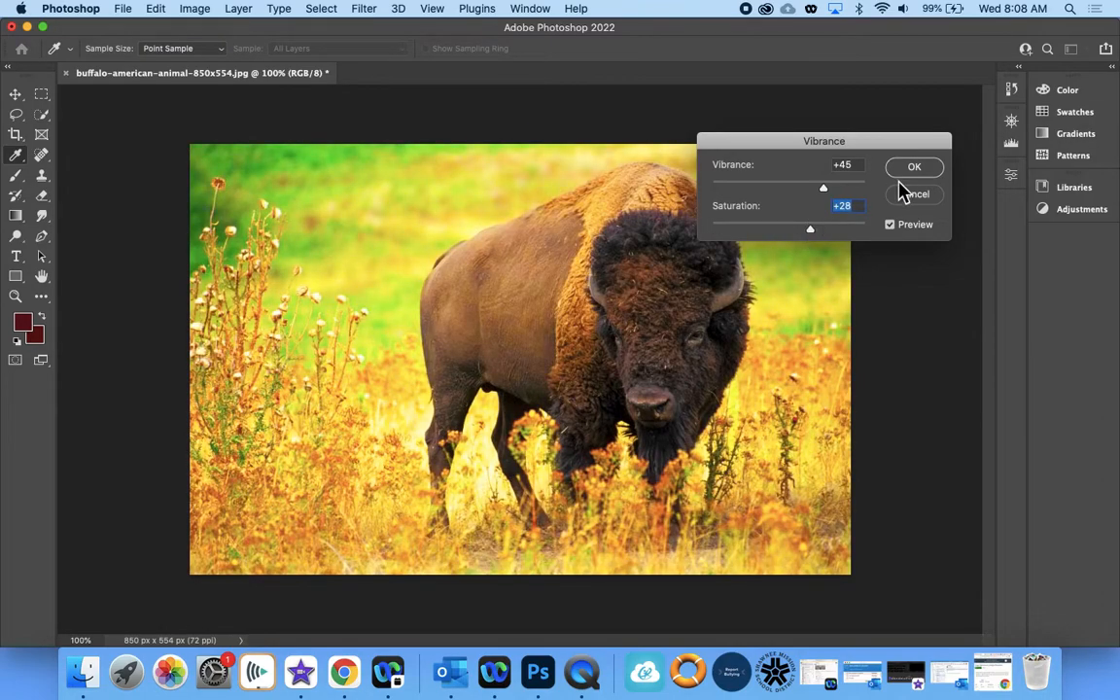
click(911, 175)
key(j)
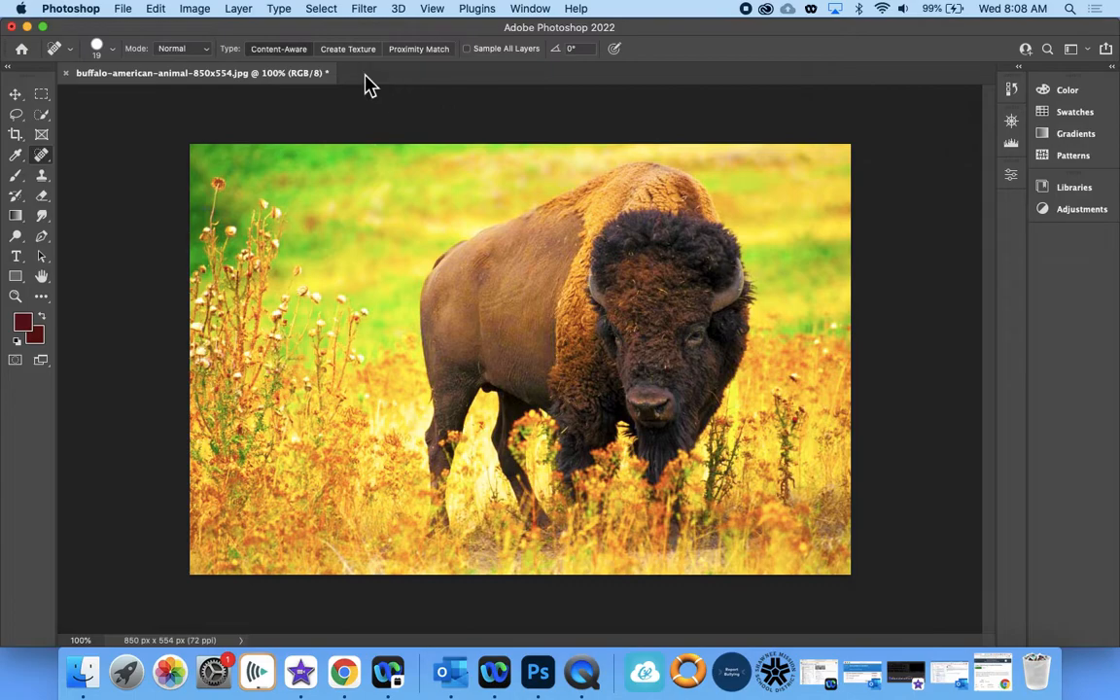
Start a Hue/Saturation adjustment and shift the Master hue to -2.
click(194, 8)
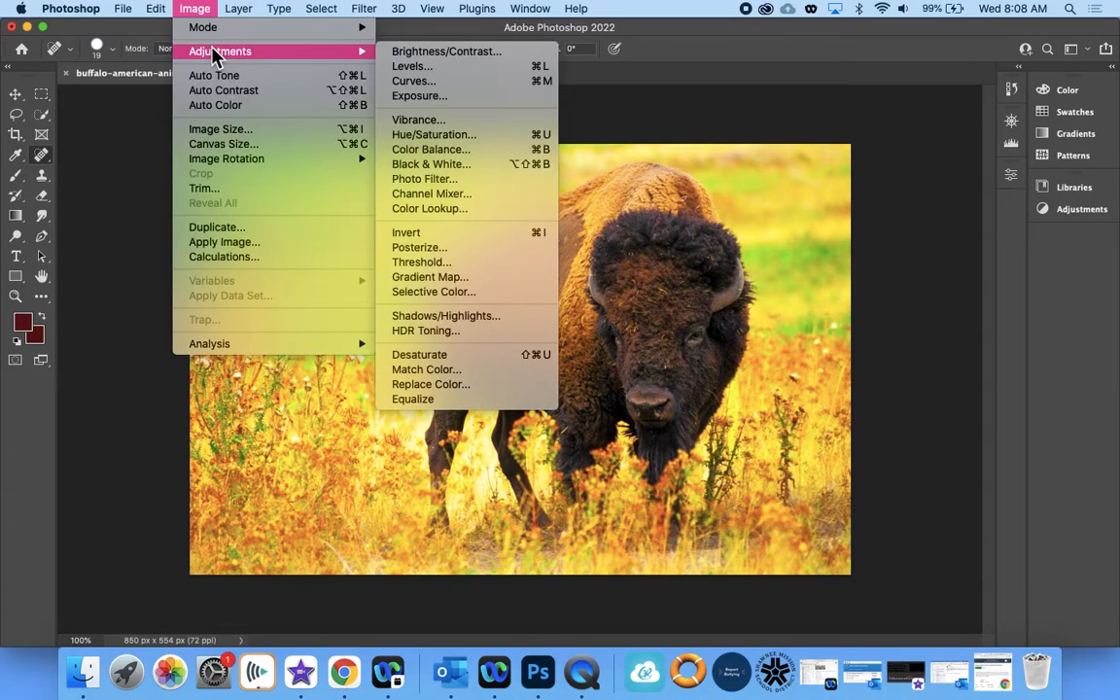
click(425, 135)
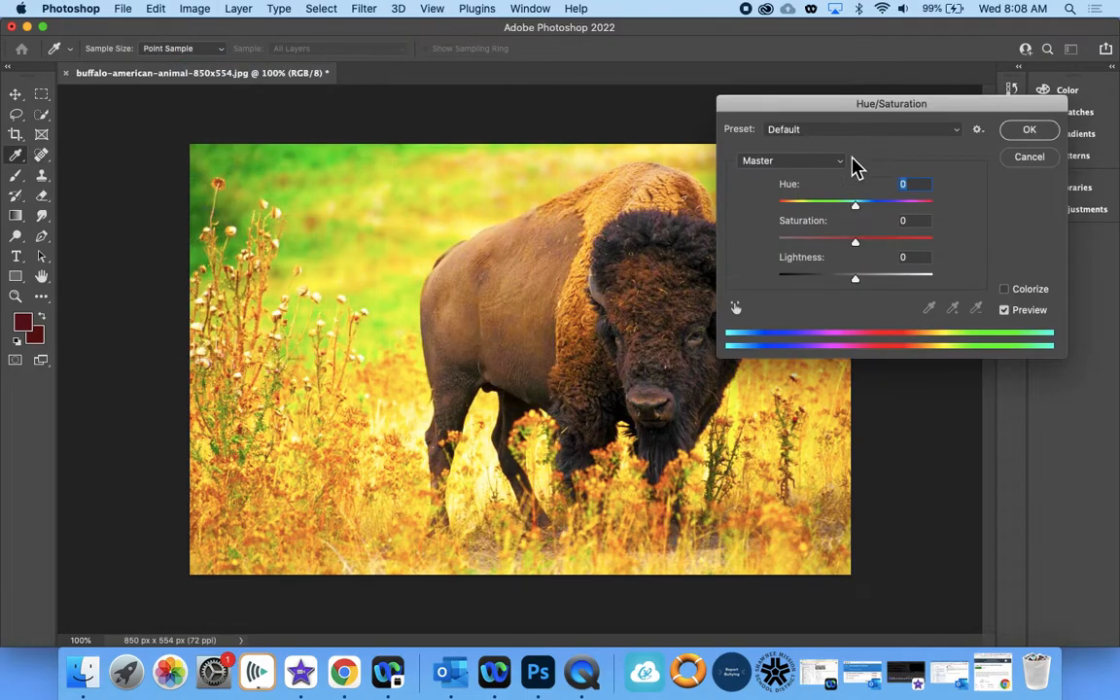
drag(880, 105, 905, 93)
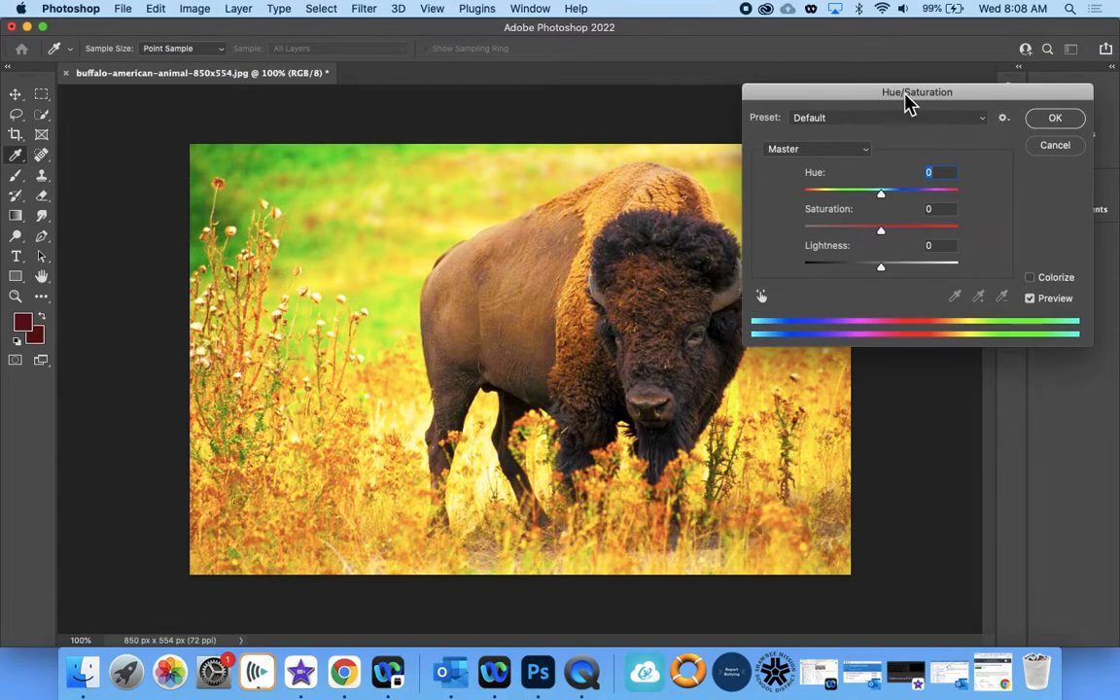
mouse_move(880, 195)
mouse_down()
mouse_move(946, 198)
mouse_move(796, 200)
mouse_move(890, 204)
mouse_move(880, 195)
mouse_up()
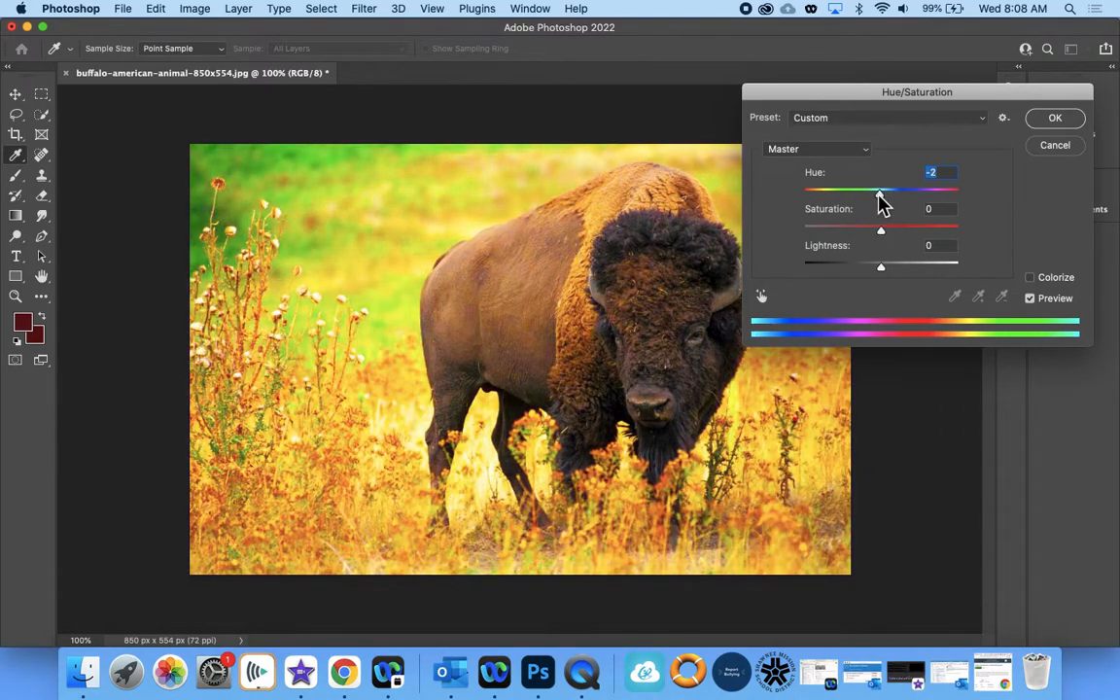
Adjust only the Yellows, setting their hue to -12 and saturation to -5.
click(856, 150)
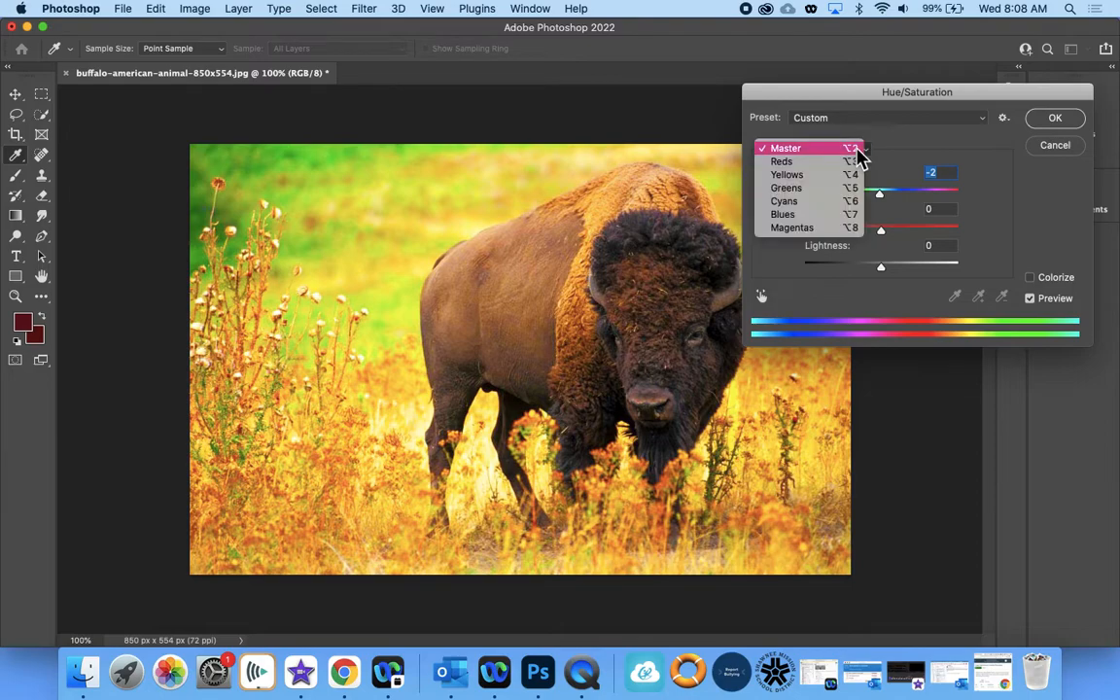
click(806, 177)
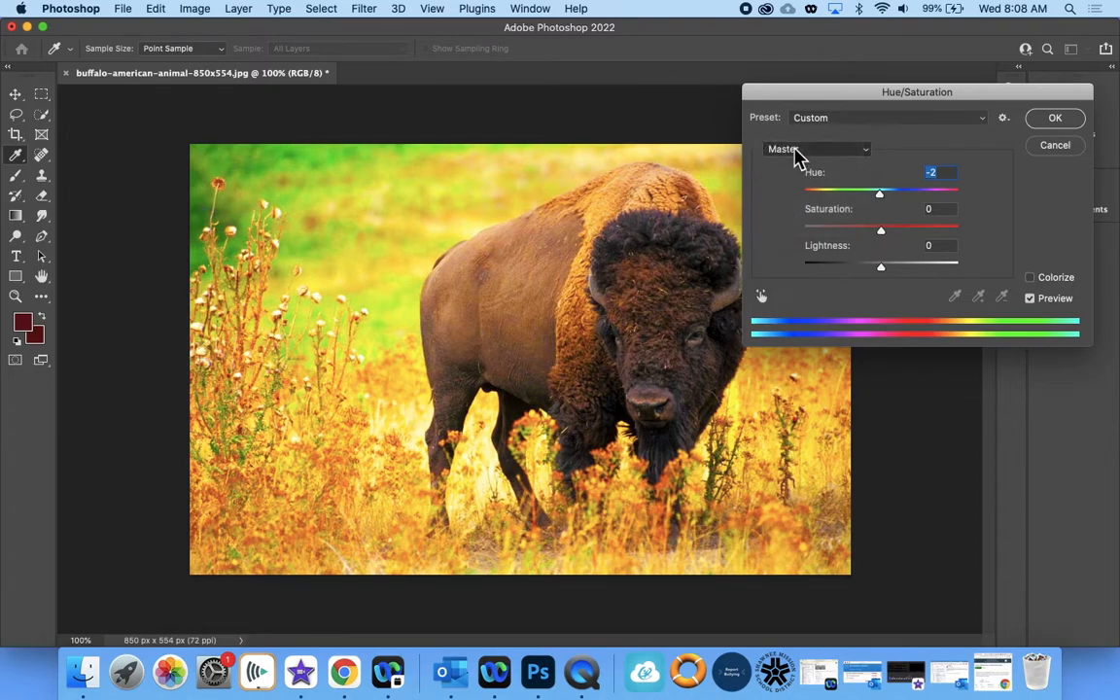
drag(879, 193, 877, 231)
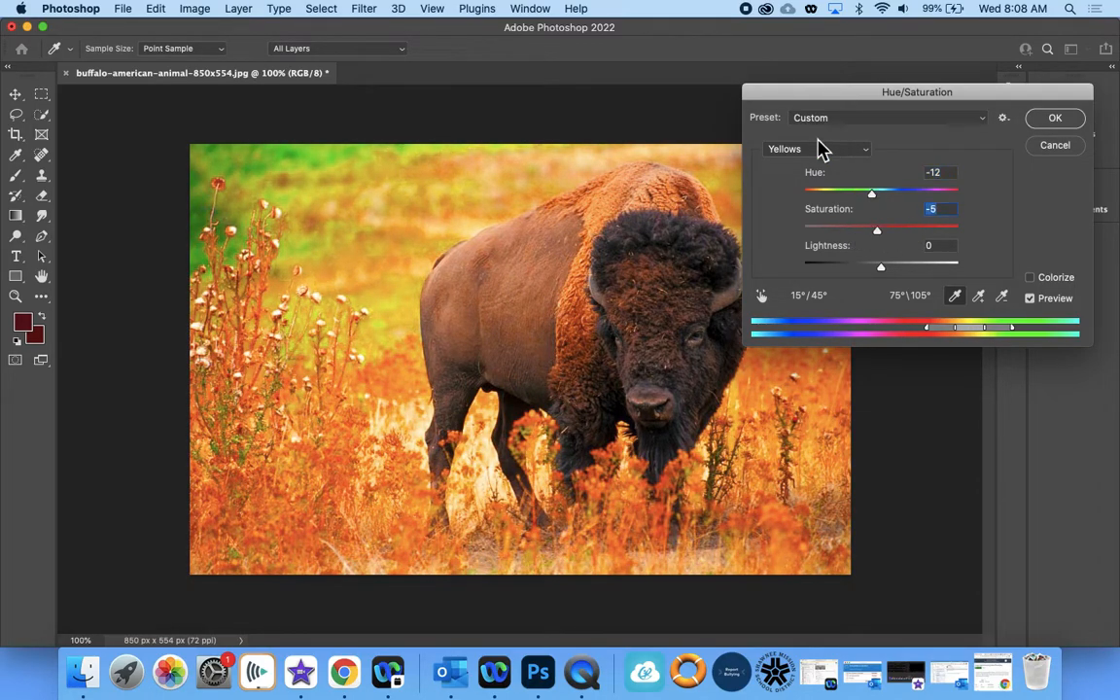
Set the Greens to hue -62, saturation +10 and lightness +4, shift their color range to 60°/90° and 121°\151°, and apply the adjustment.
click(851, 153)
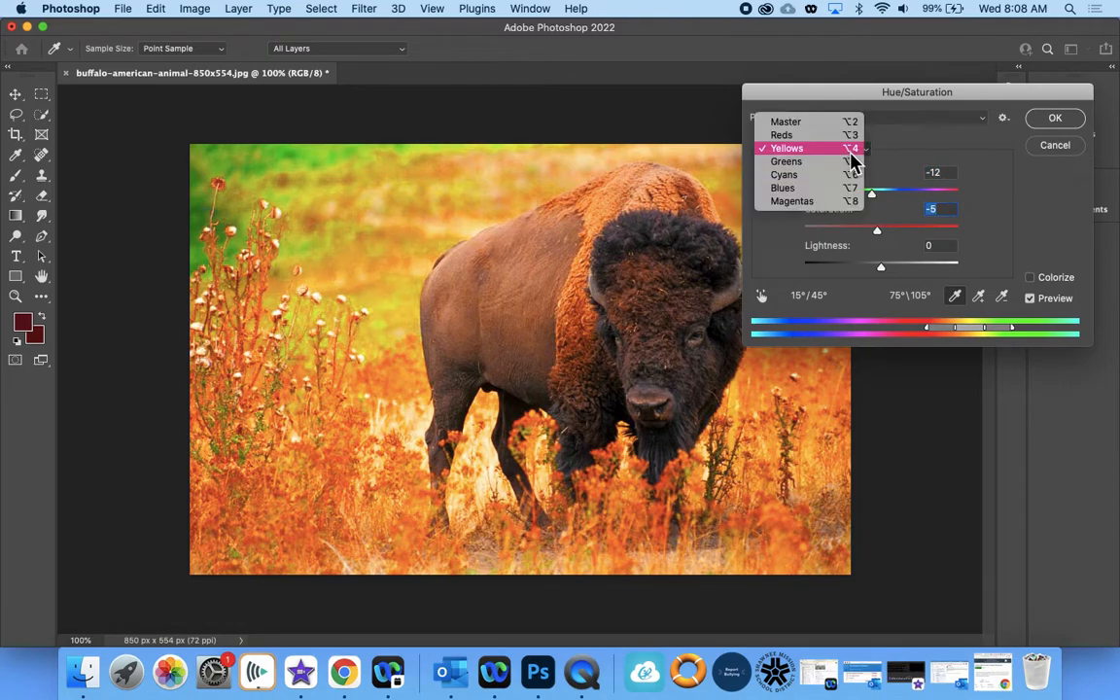
click(836, 162)
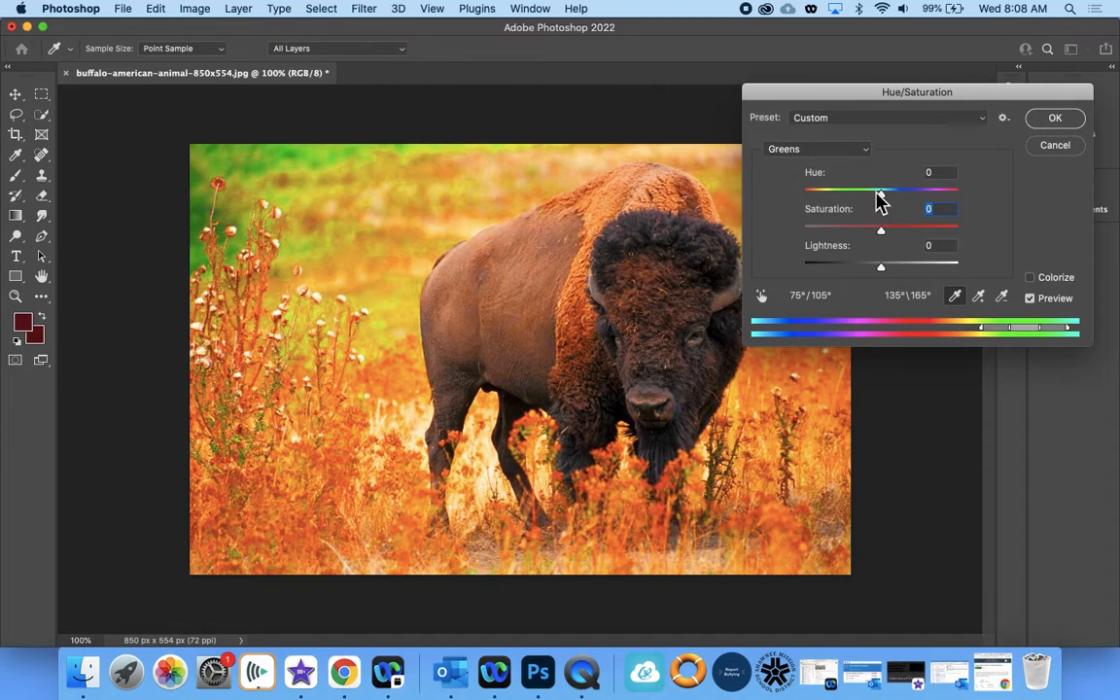
drag(881, 194, 844, 207)
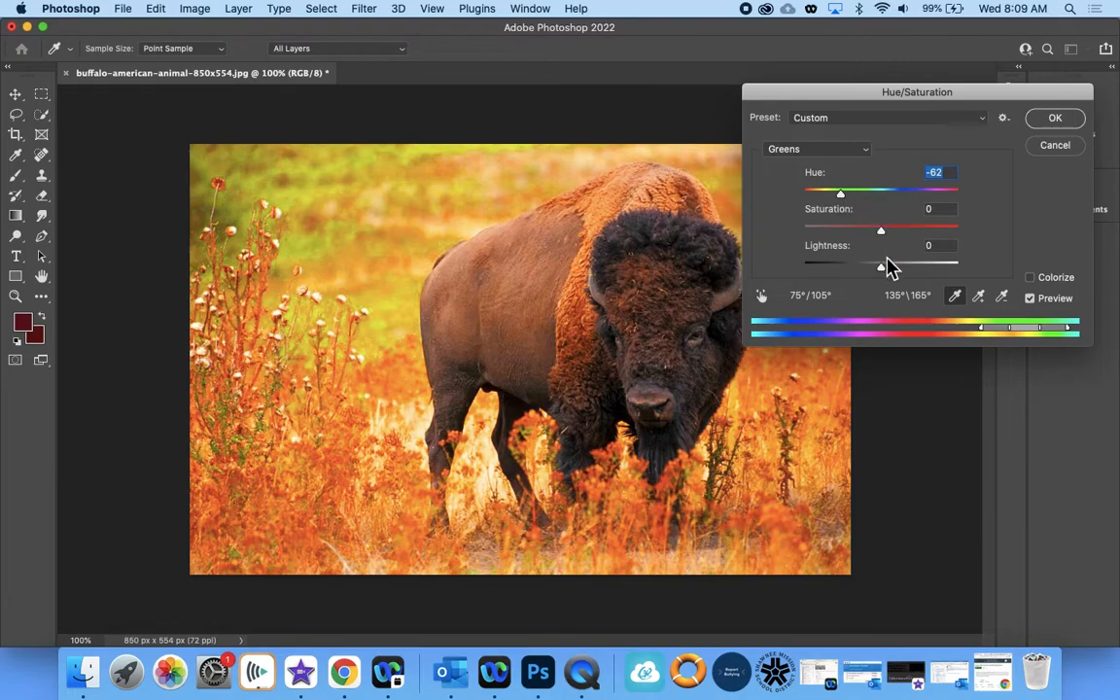
mouse_move(880, 229)
mouse_down()
mouse_move(895, 231)
mouse_move(889, 222)
mouse_up()
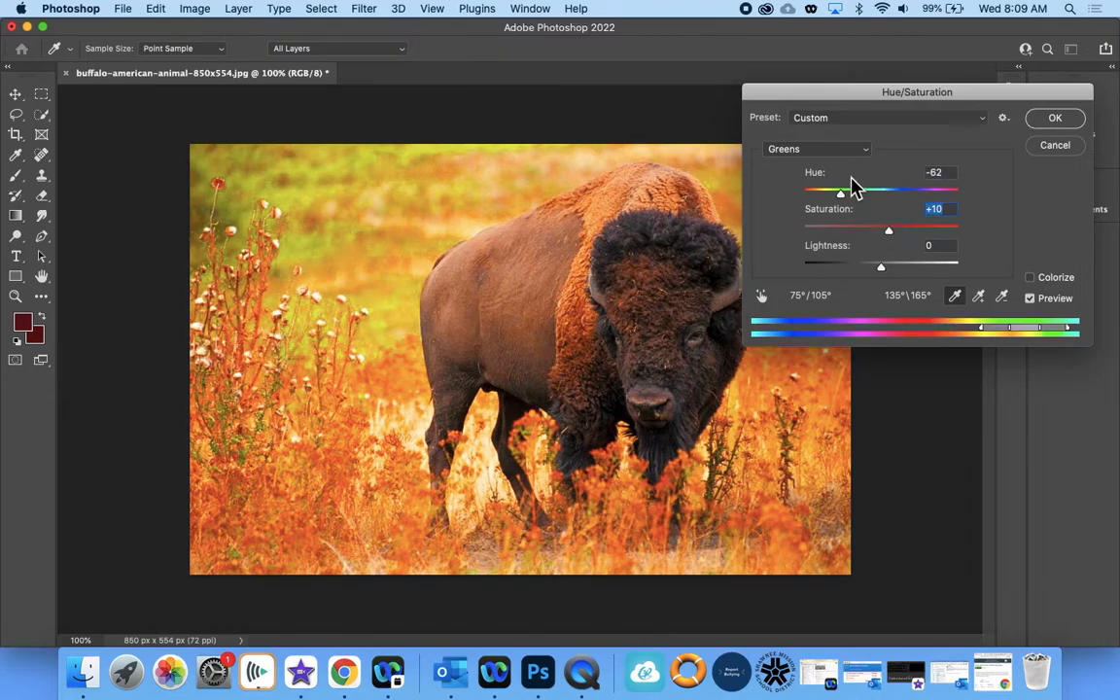
mouse_move(904, 271)
mouse_down()
mouse_move(866, 271)
mouse_move(884, 269)
mouse_up()
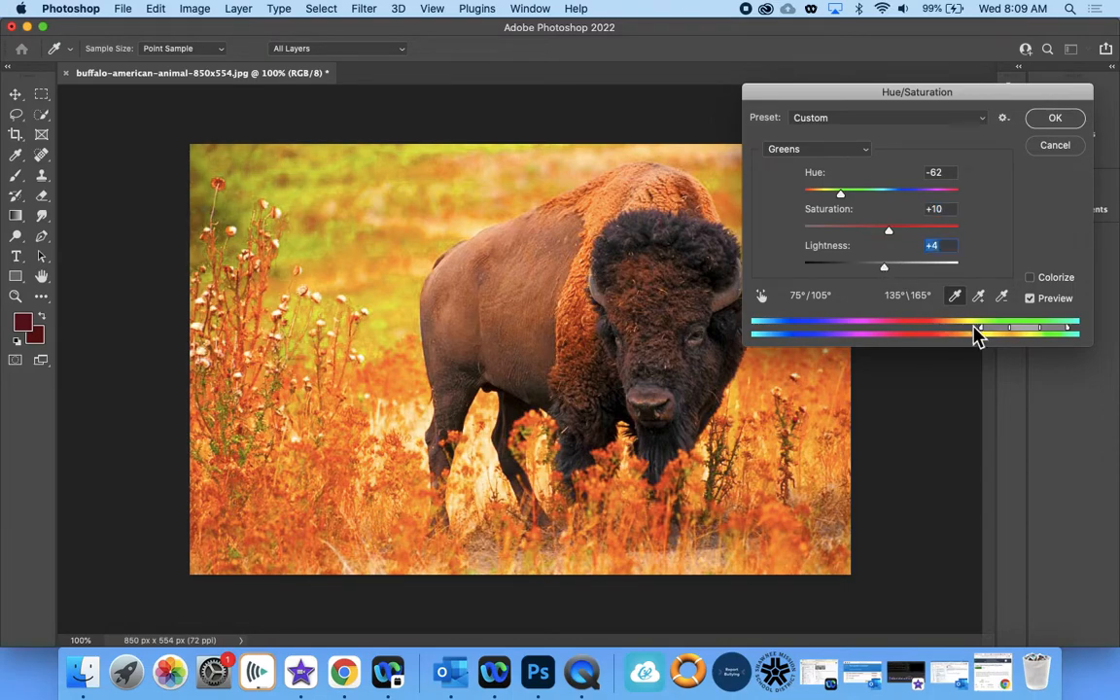
mouse_move(1032, 335)
mouse_down()
mouse_move(868, 342)
mouse_move(1018, 323)
mouse_up()
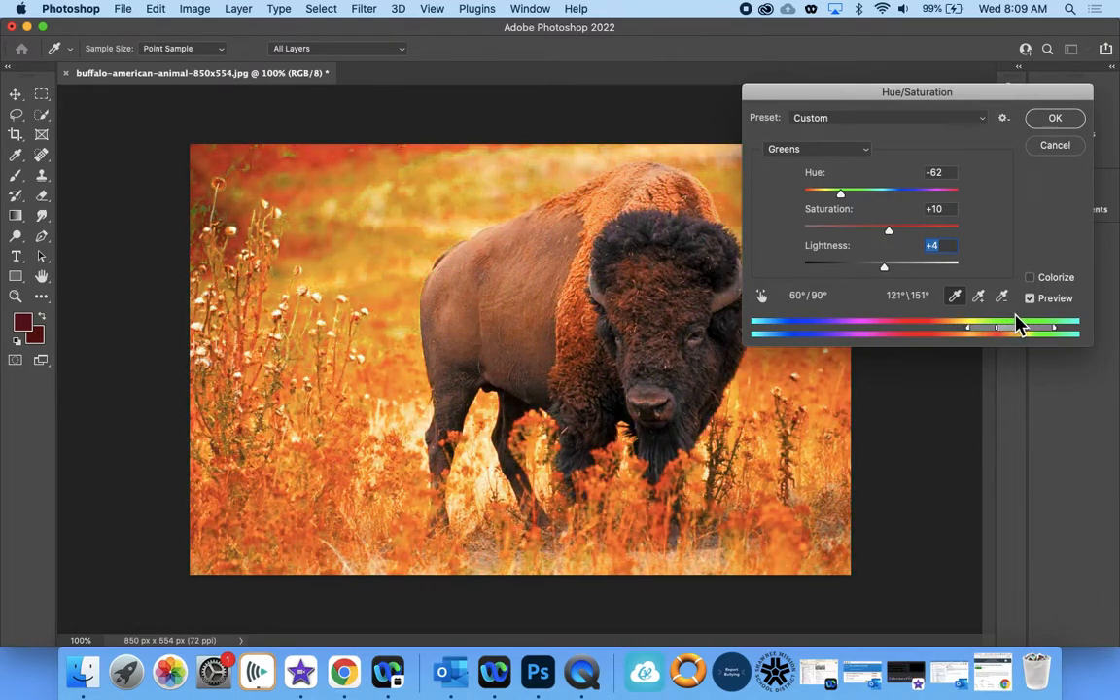
click(1052, 116)
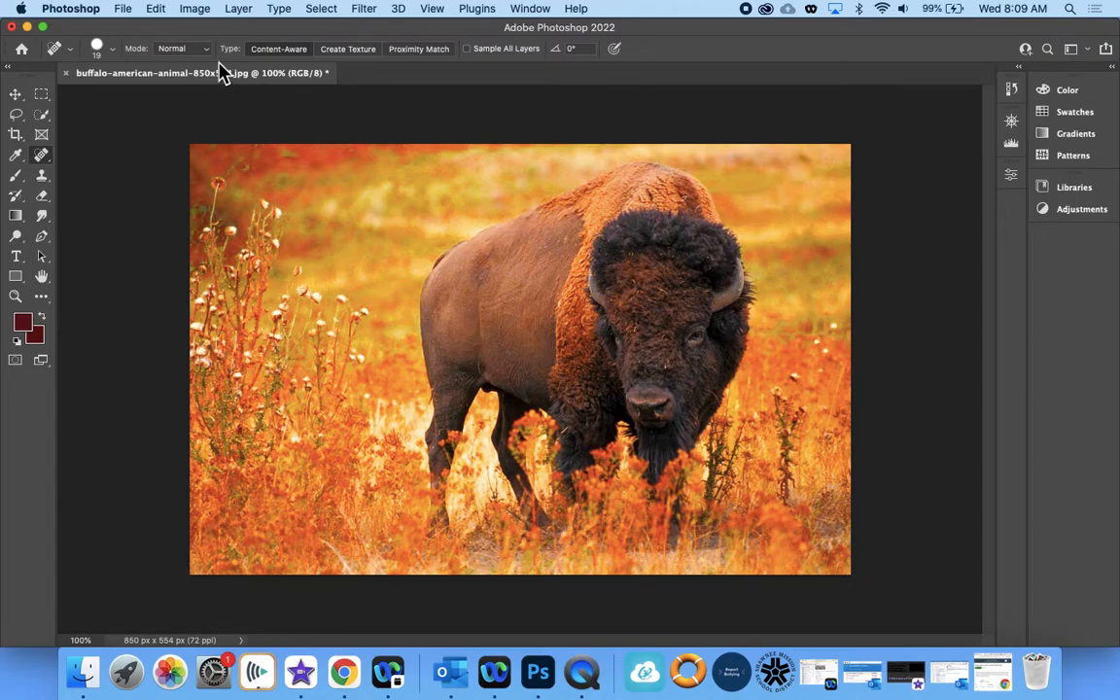
Fine-tune the photo's colors with a Color Balance adjustment.
click(195, 8)
mouse_move(211, 56)
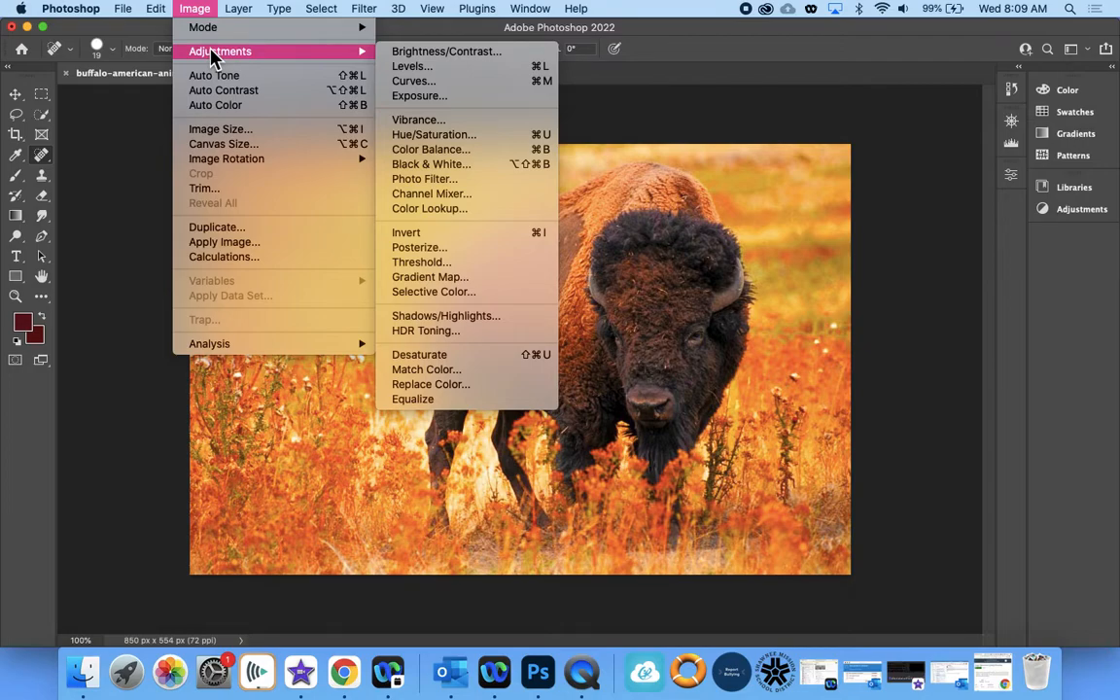
click(433, 150)
drag(862, 180, 865, 206)
click(1027, 148)
key(j)
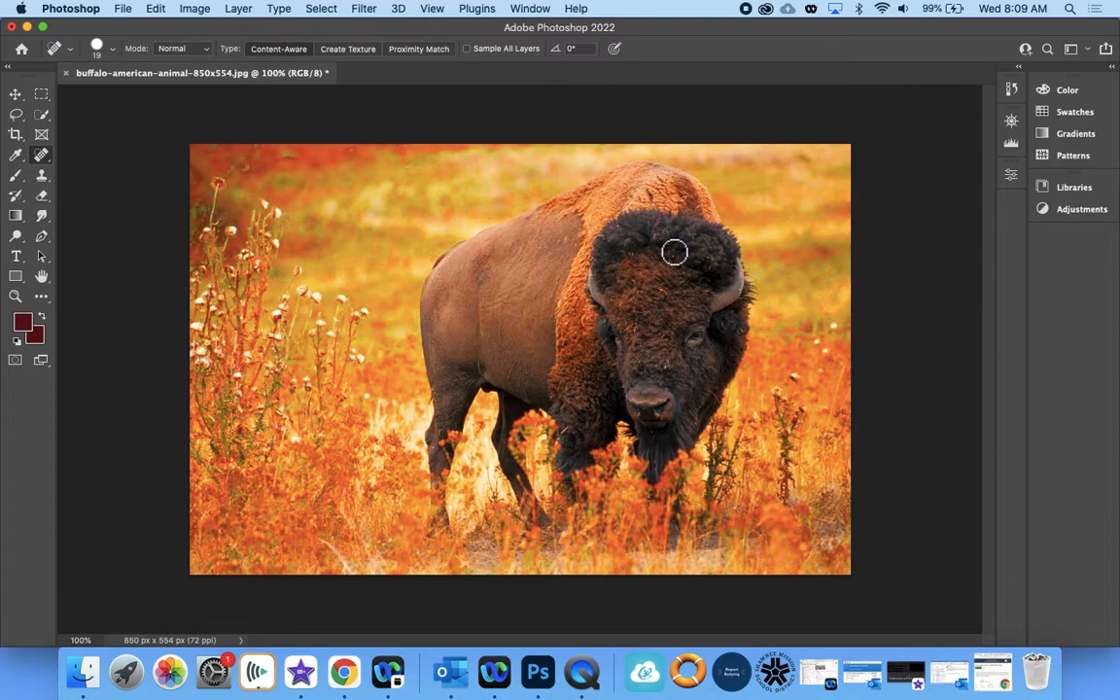
Select the bison's whole body and head with the Quick Selection Tool.
click(42, 116)
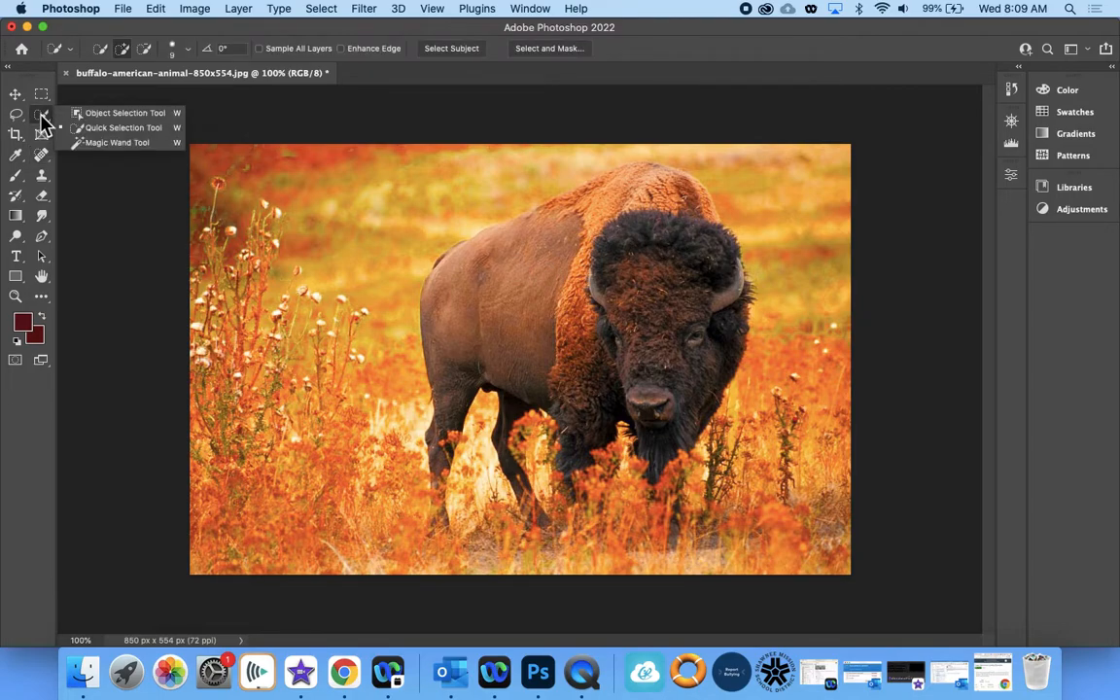
click(103, 130)
mouse_move(546, 221)
mouse_down()
mouse_move(478, 251)
mouse_move(448, 289)
mouse_move(484, 309)
mouse_up()
mouse_move(569, 317)
mouse_down()
mouse_move(590, 396)
mouse_move(550, 356)
mouse_move(574, 350)
mouse_move(576, 382)
mouse_move(659, 439)
mouse_move(622, 368)
mouse_move(635, 293)
mouse_up()
mouse_move(657, 253)
mouse_down()
mouse_move(573, 194)
mouse_move(631, 175)
mouse_move(508, 181)
mouse_move(561, 208)
mouse_up()
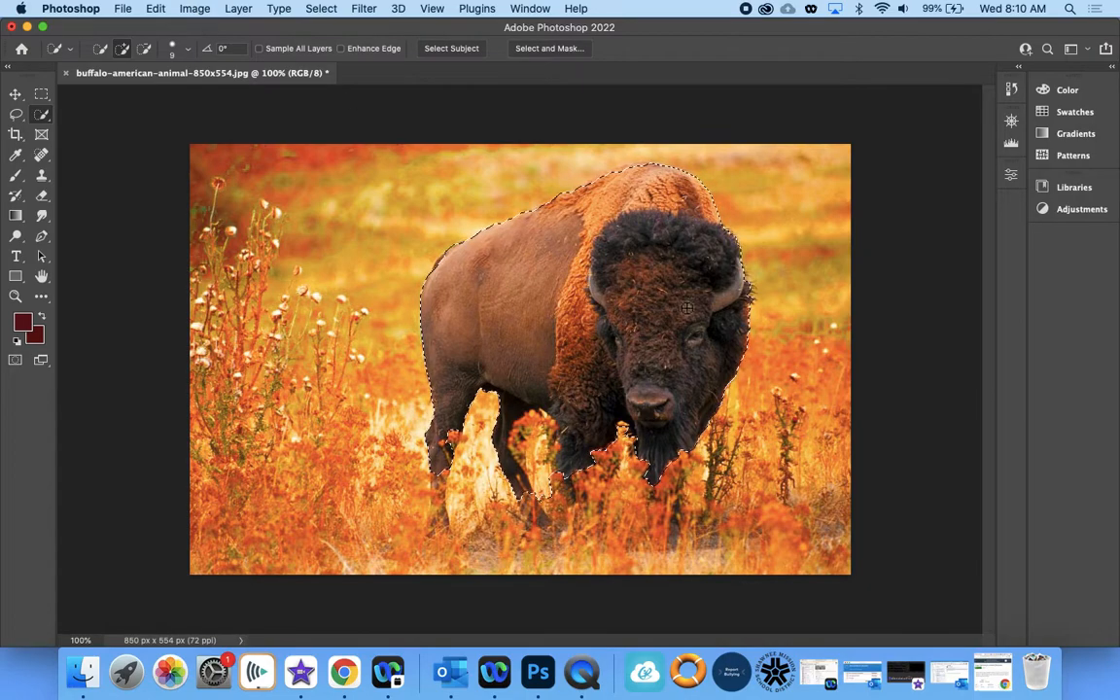
click(199, 11)
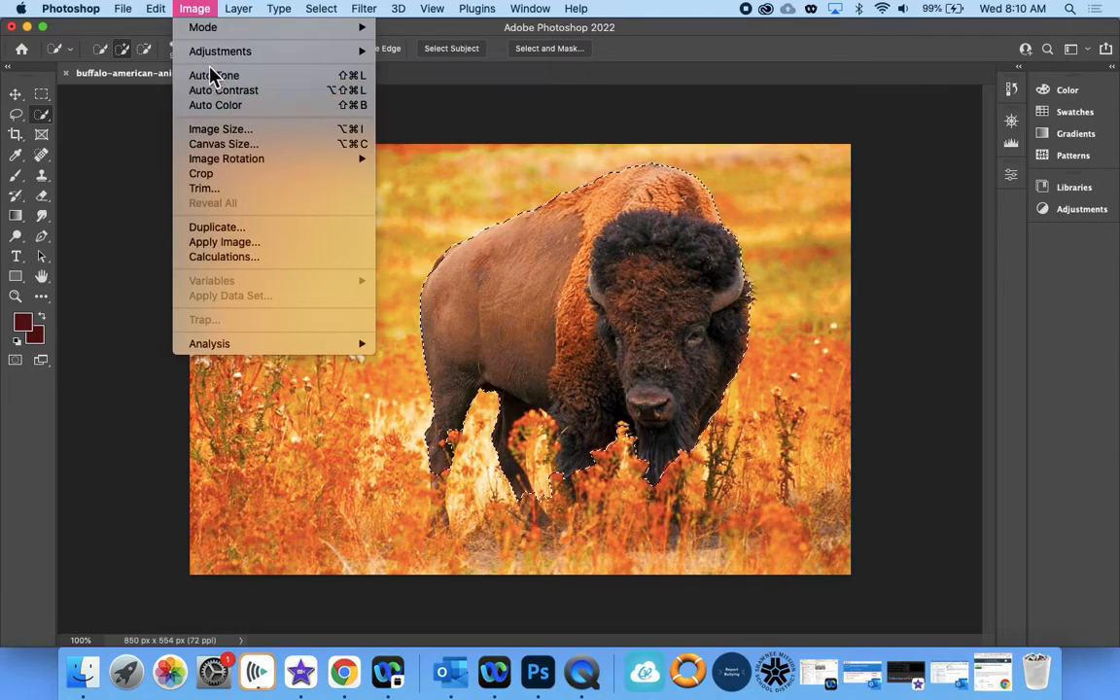
mouse_move(213, 51)
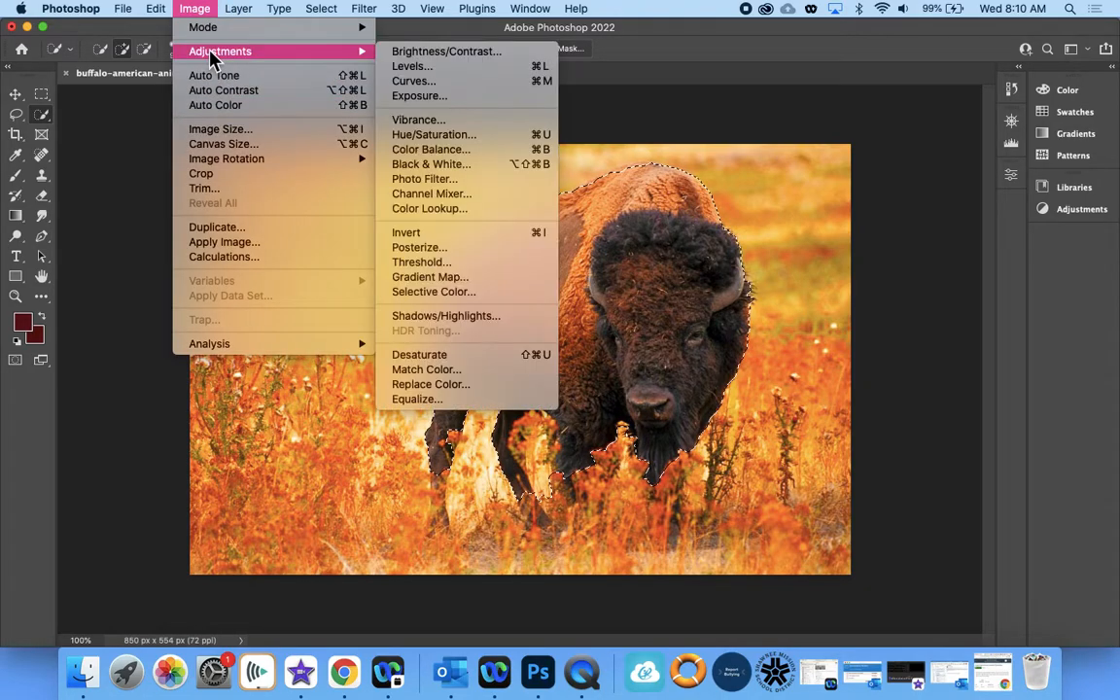
click(454, 137)
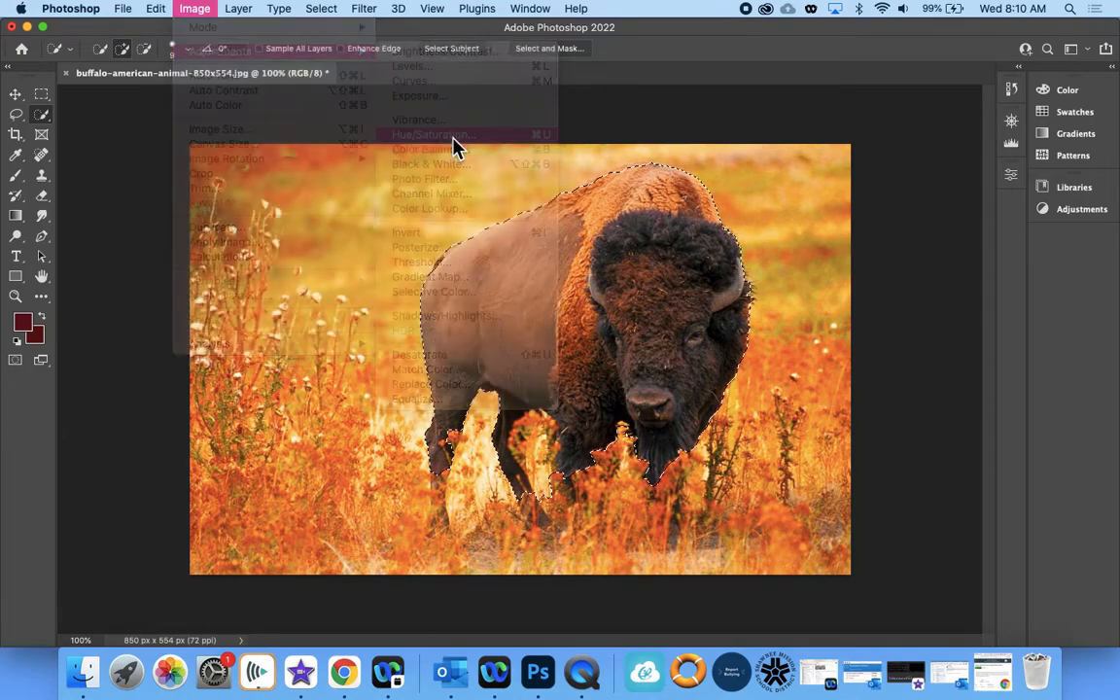
drag(881, 231, 809, 202)
mouse_move(881, 269)
mouse_down()
mouse_move(936, 267)
mouse_move(855, 270)
mouse_move(889, 273)
mouse_up()
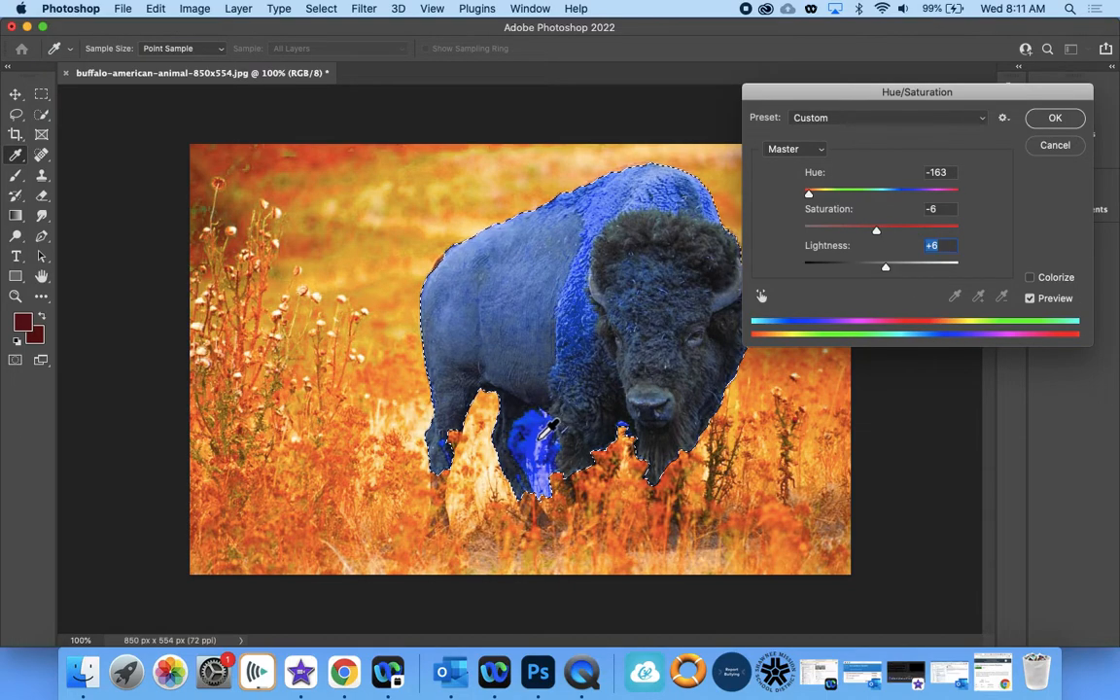
click(1055, 145)
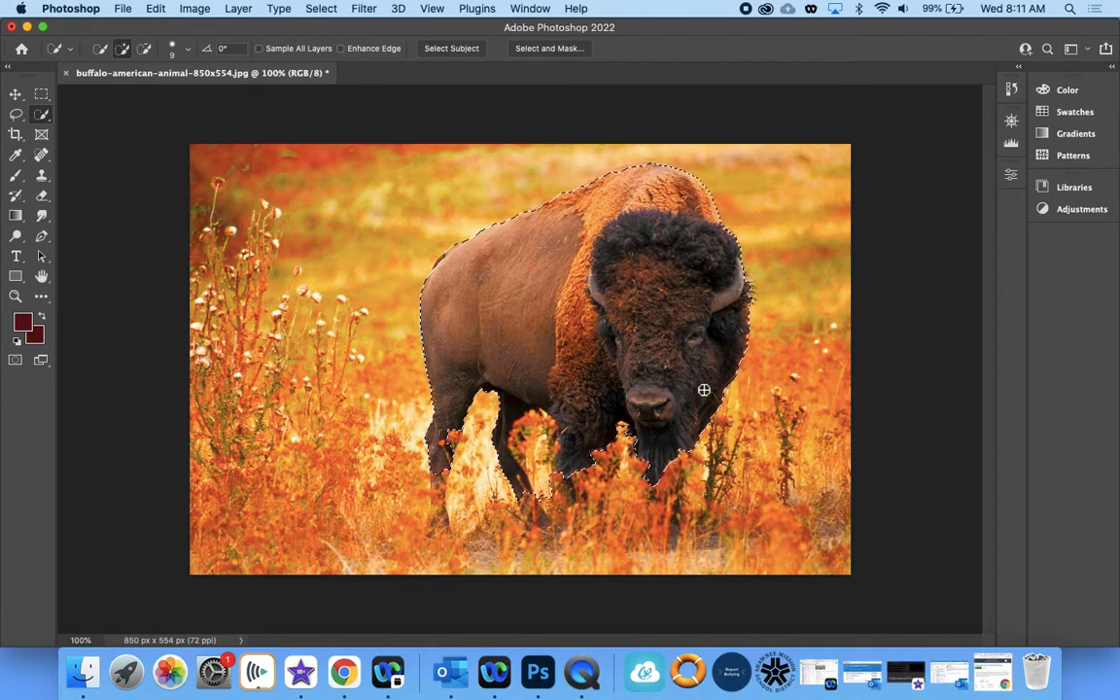
Subtract the patch of plants between the bison's legs from the selection.
click(144, 50)
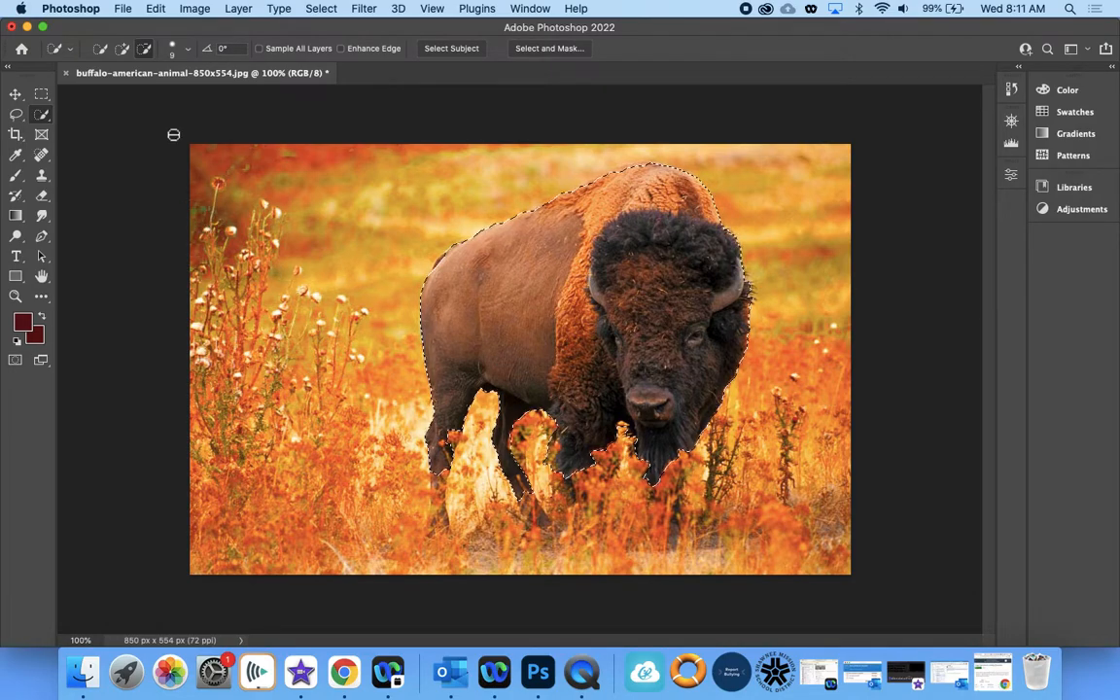
Recolor the selected bison blue with a Hue/Saturation adjustment at hue -160, apply it and deselect.
click(195, 10)
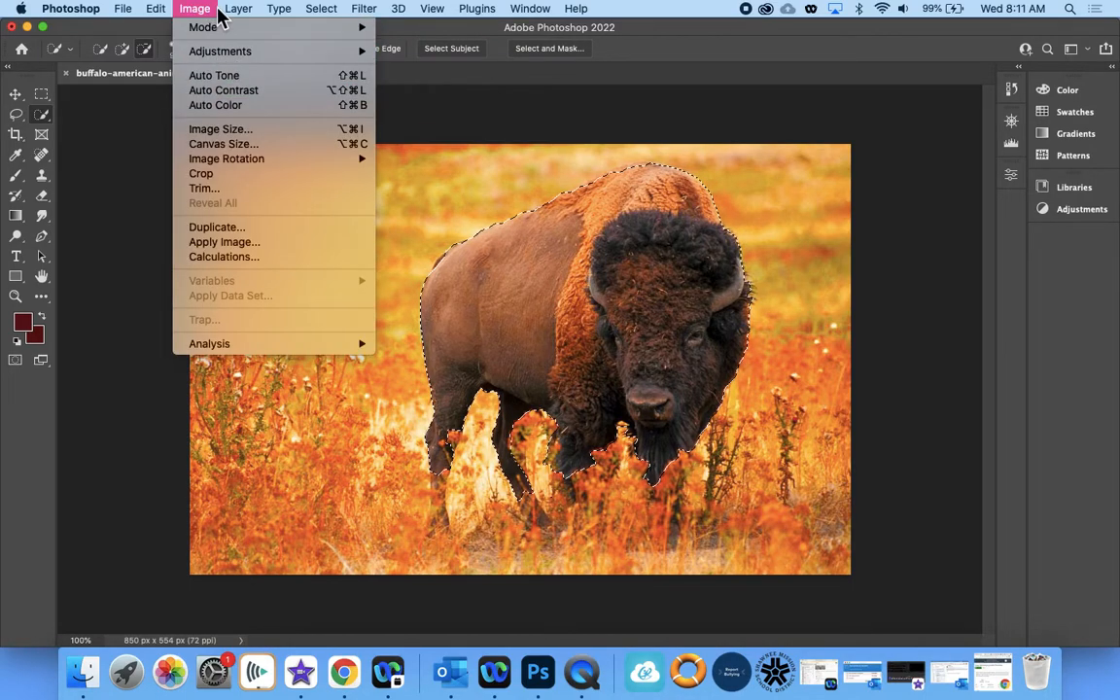
mouse_move(222, 61)
click(394, 134)
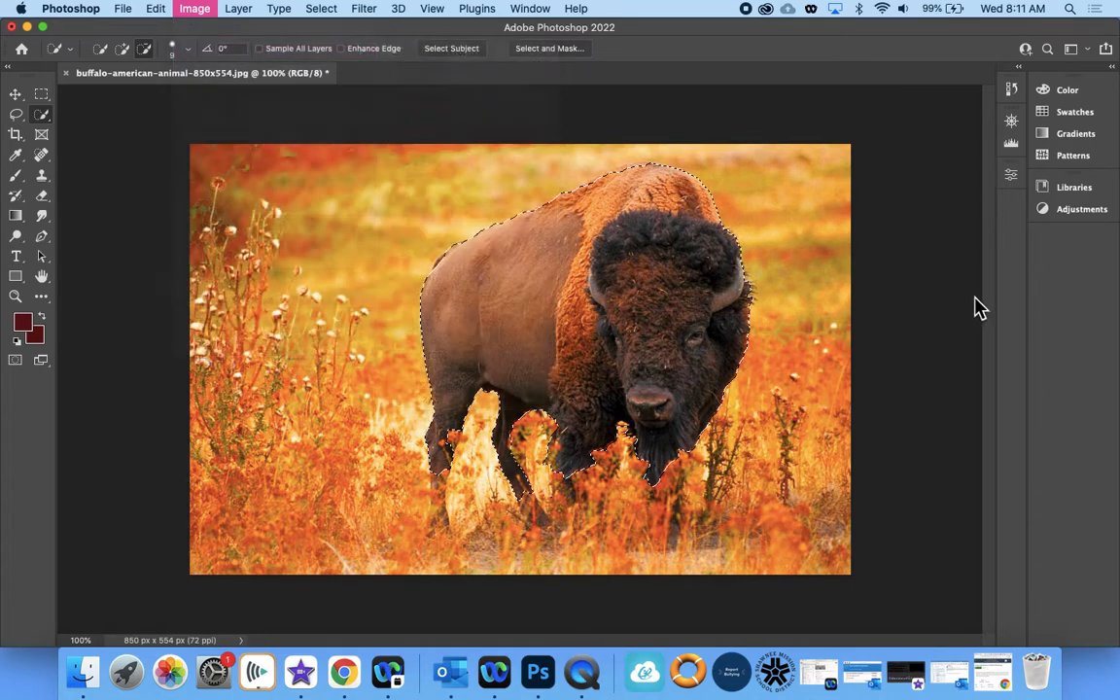
drag(881, 192, 808, 198)
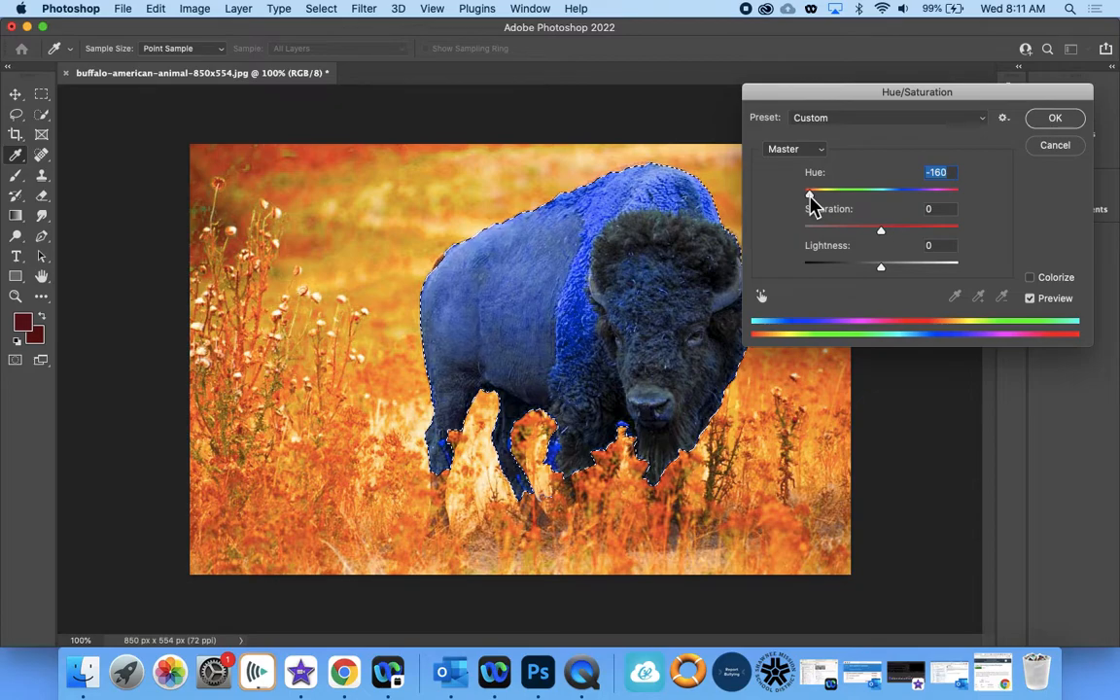
click(1055, 118)
key(super+d)
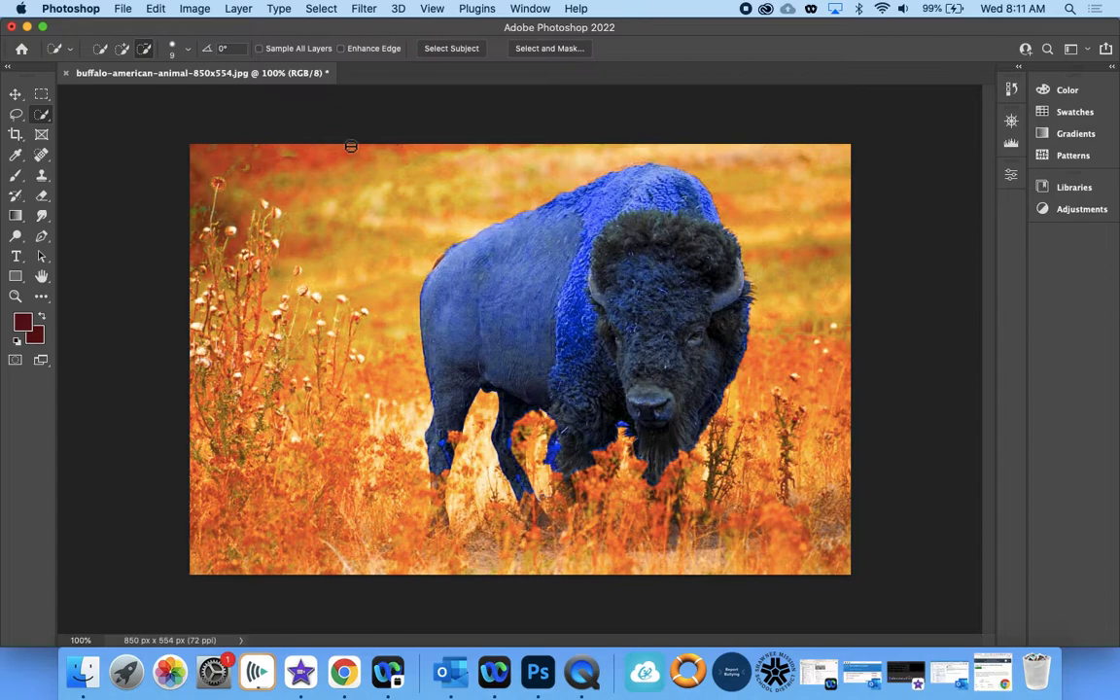
Save the edited photo over the original JPEG, accepting quality 5 (Medium) and the Progressive format with 3 scans.
click(125, 8)
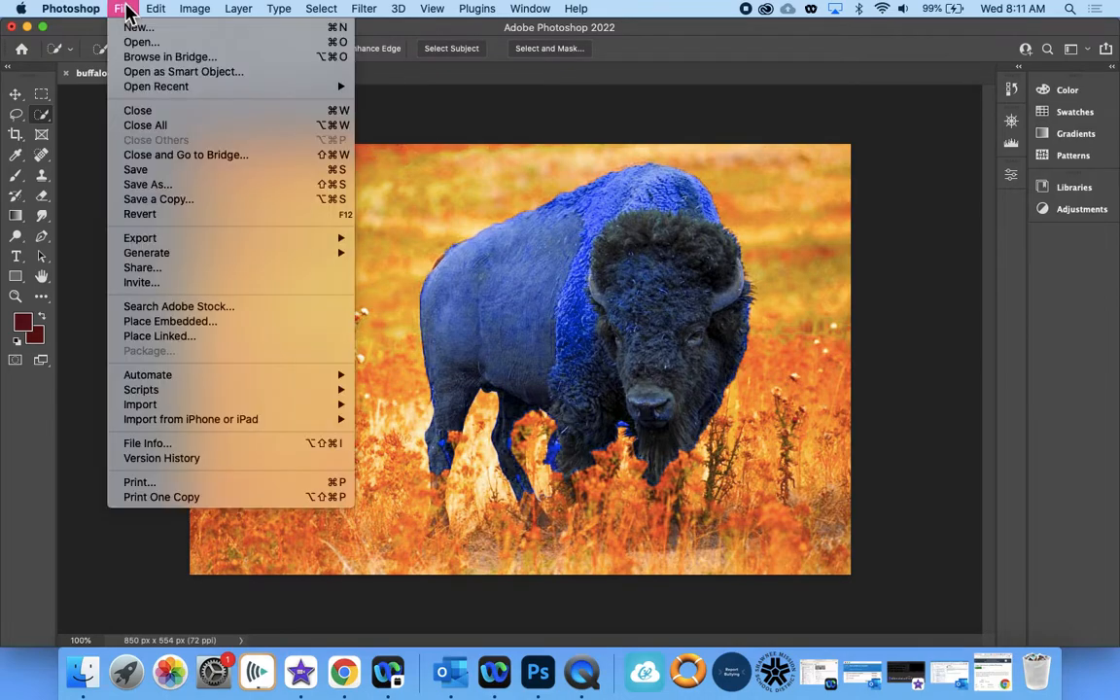
click(137, 170)
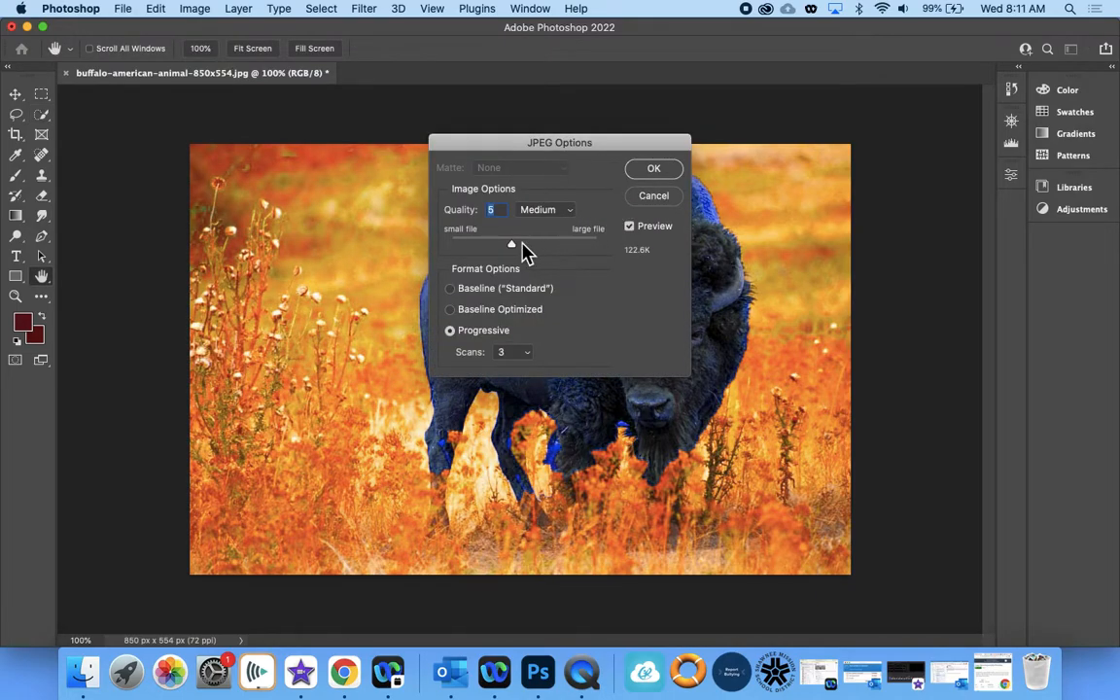
click(654, 171)
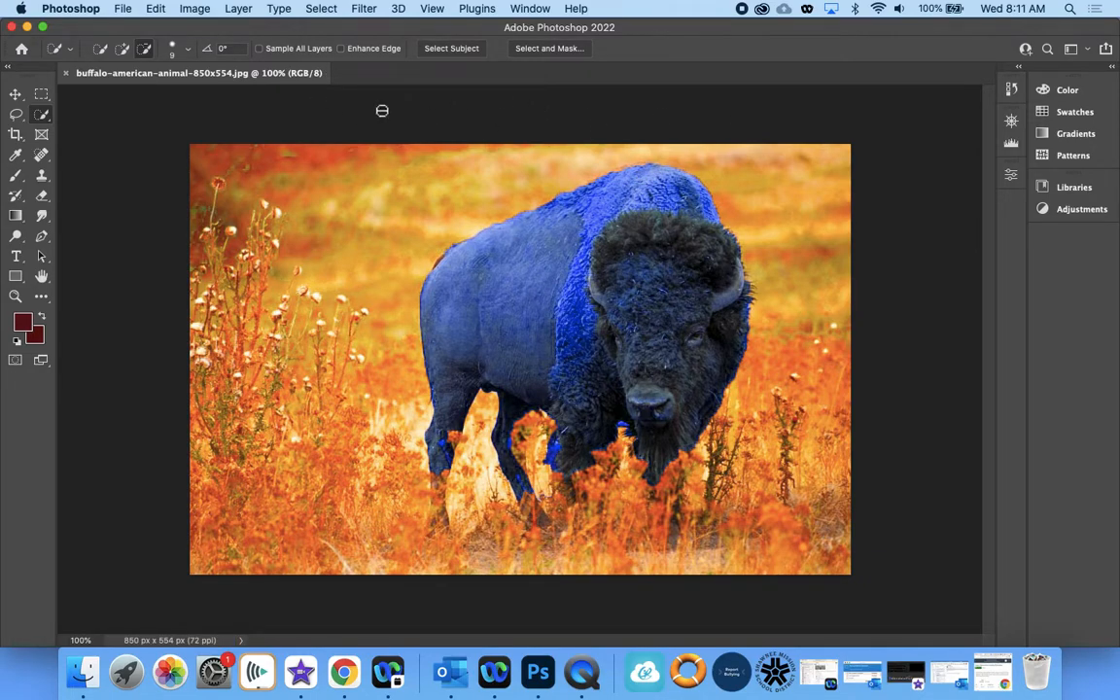
Save the photo on the computer's Desktop as a JPEG named "image adjustments", accepting quality 5 (Medium) and the Progressive format.
click(123, 8)
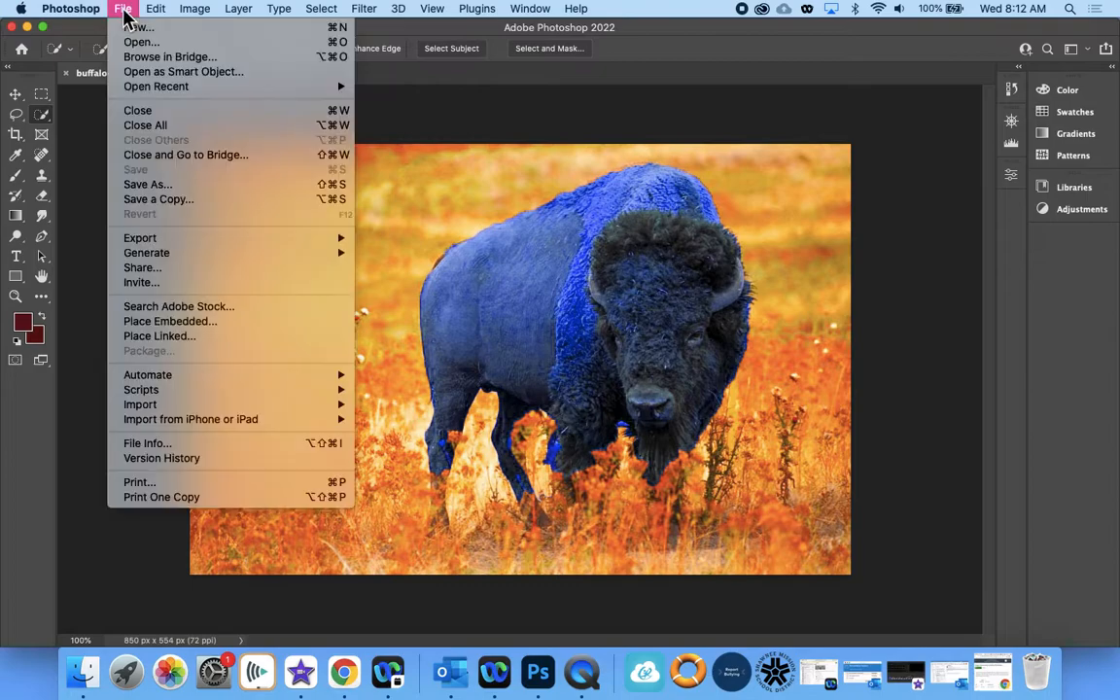
click(129, 185)
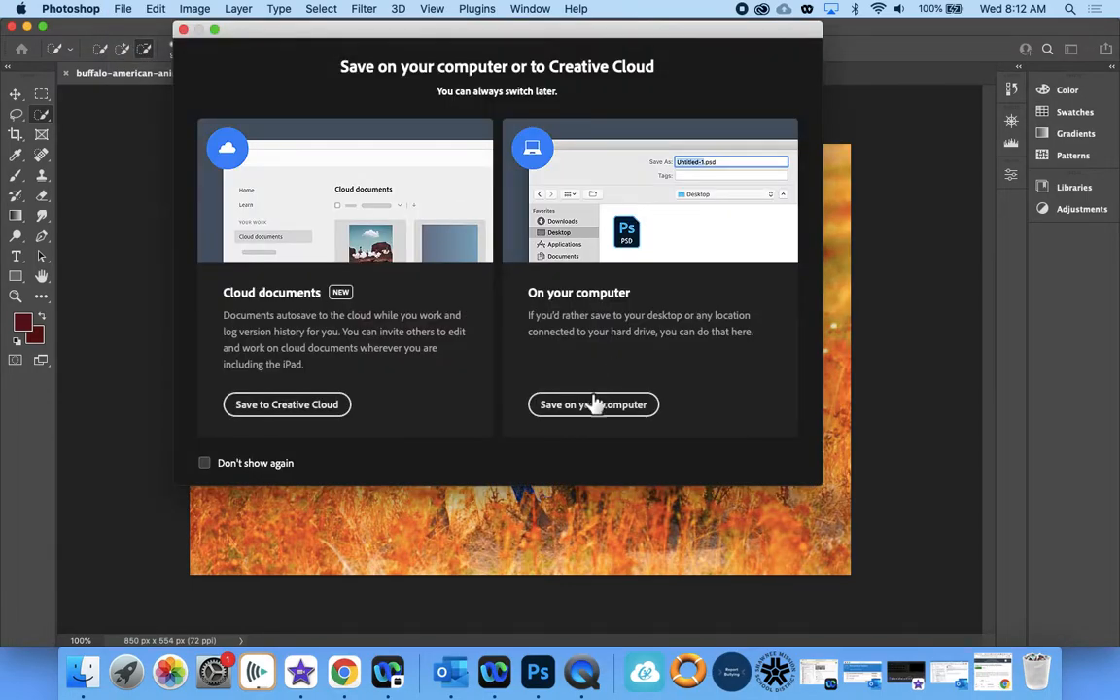
click(594, 405)
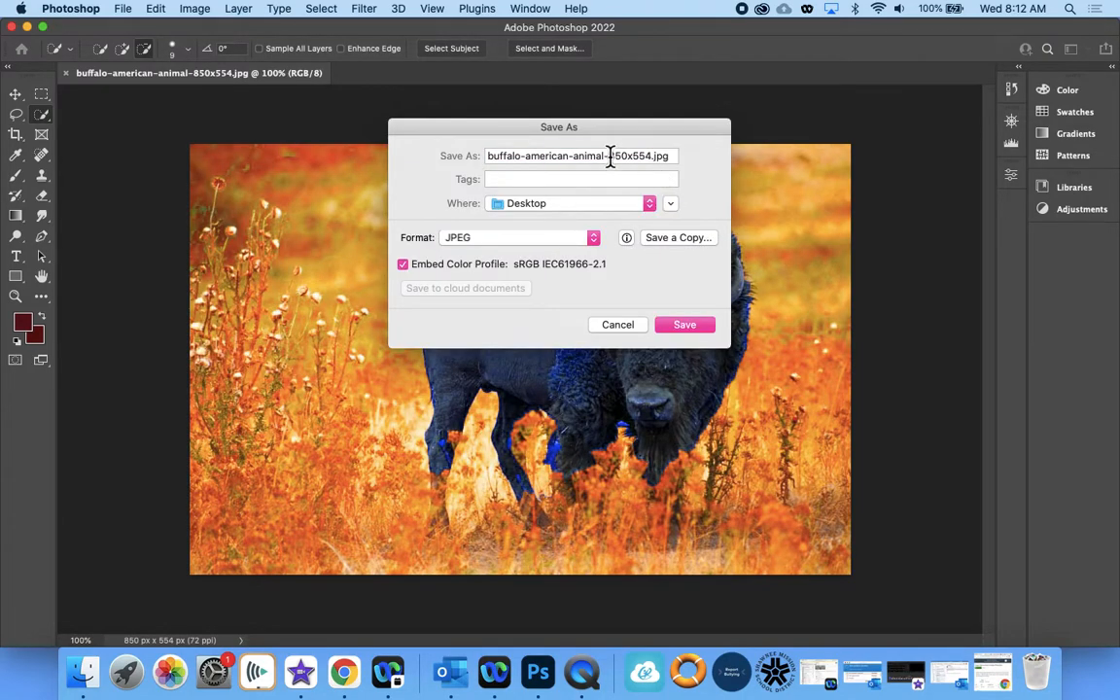
drag(670, 155, 436, 156)
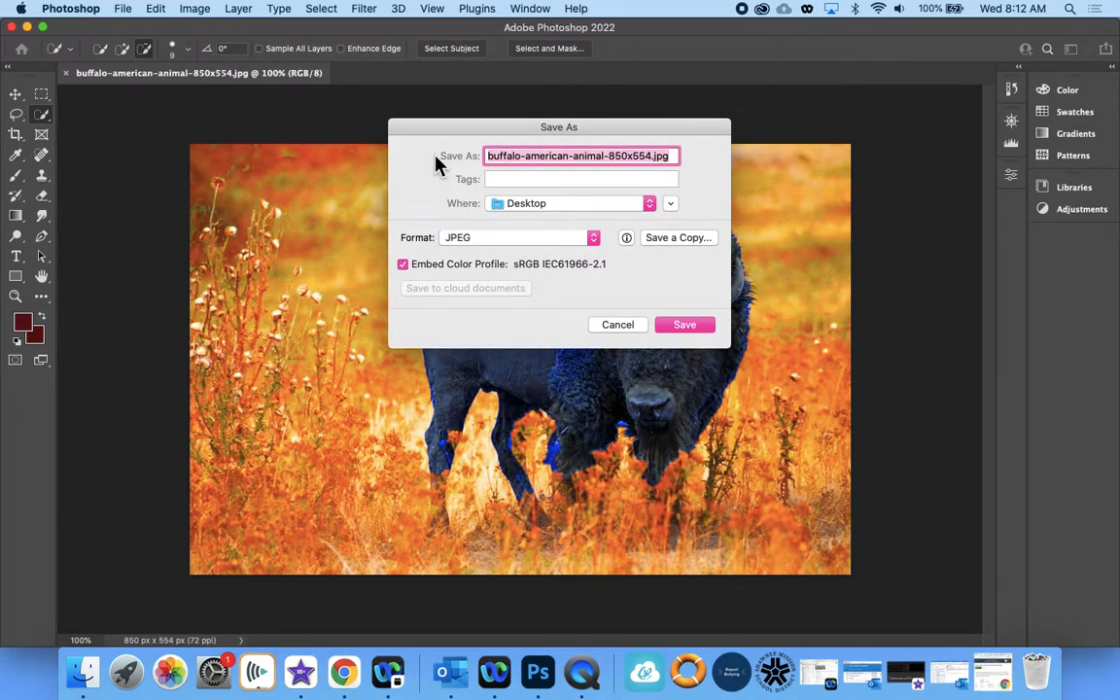
text(image adjustments)
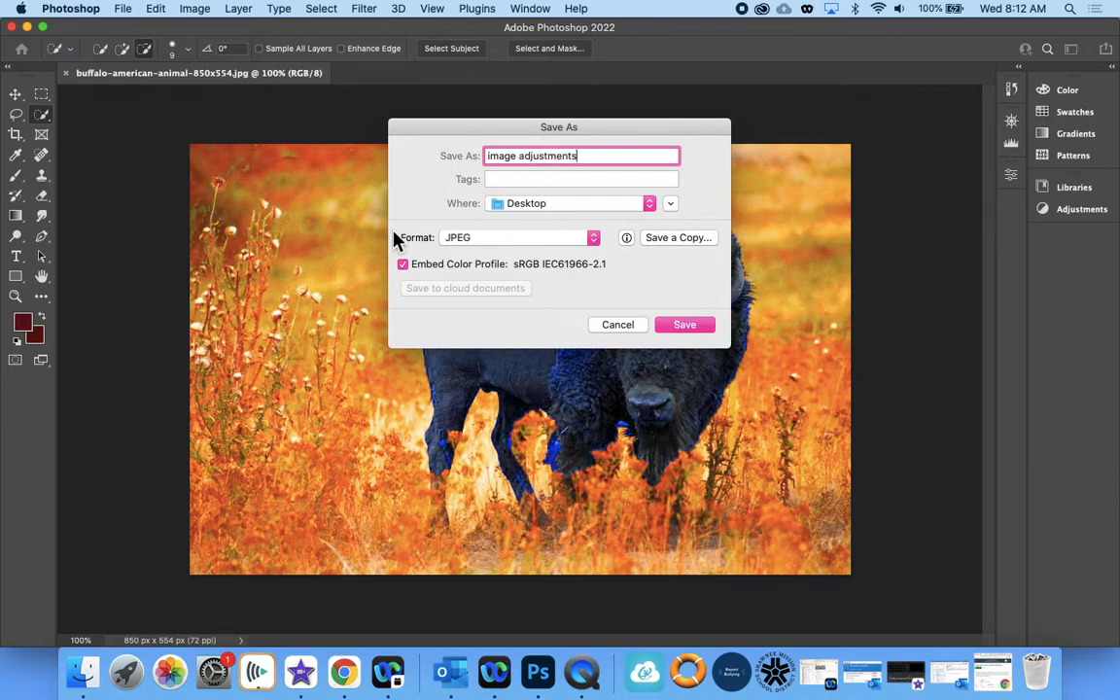
click(687, 326)
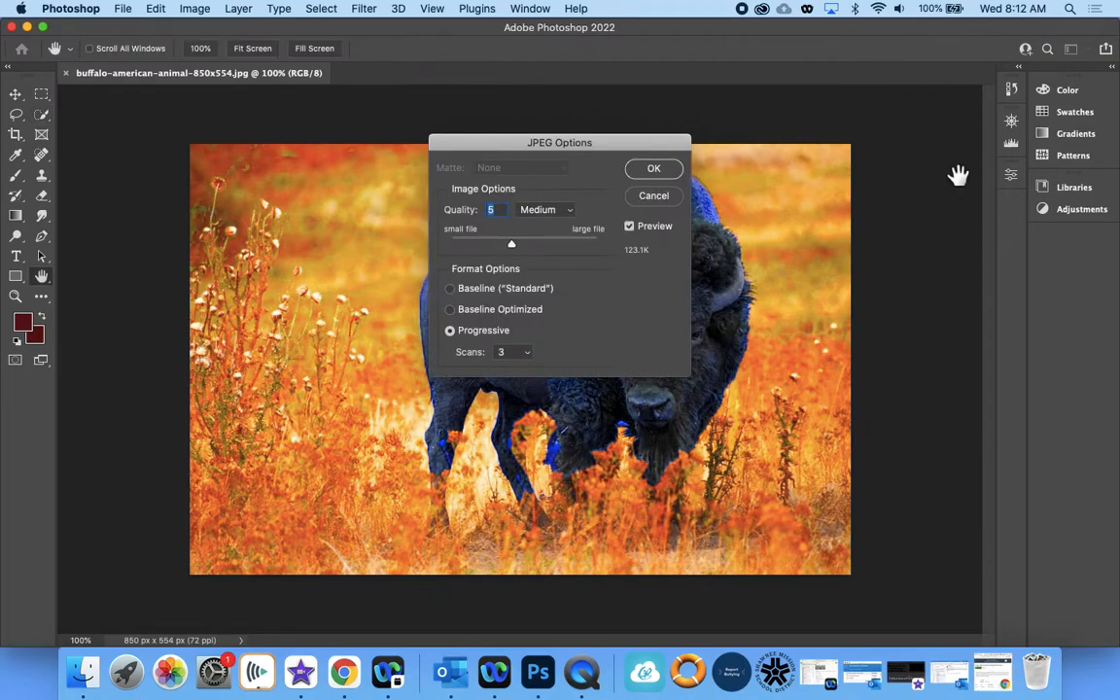
click(653, 169)
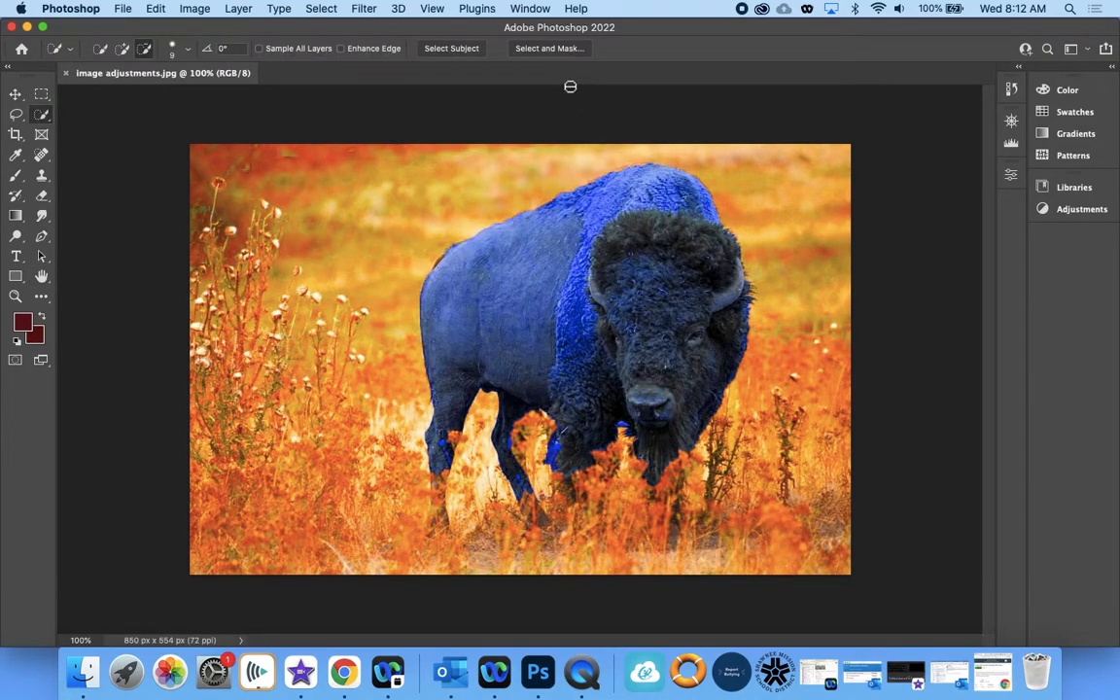